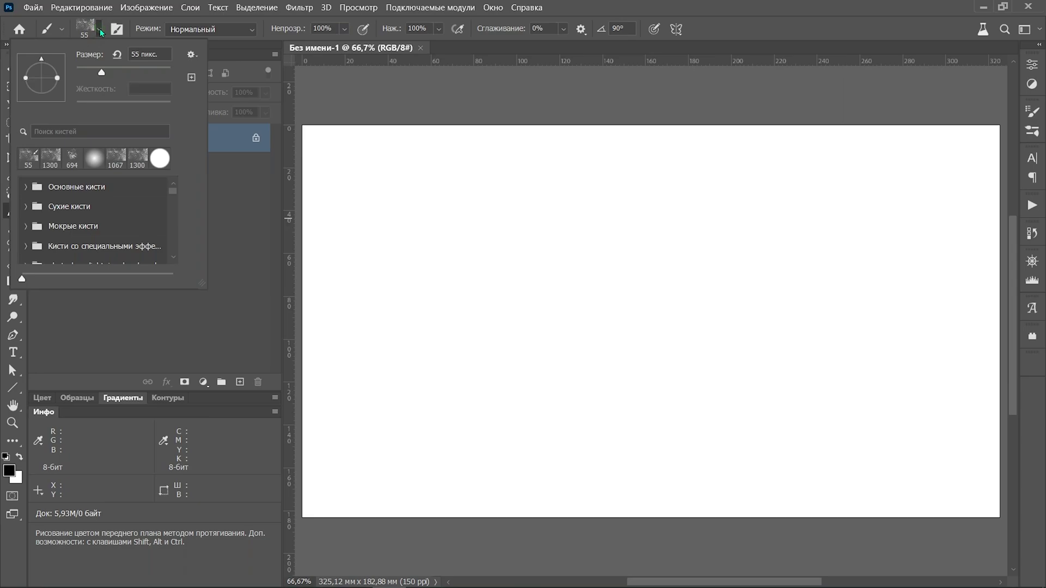
- Import the Grunge_brush.abr file into the brush library
click(191, 55)
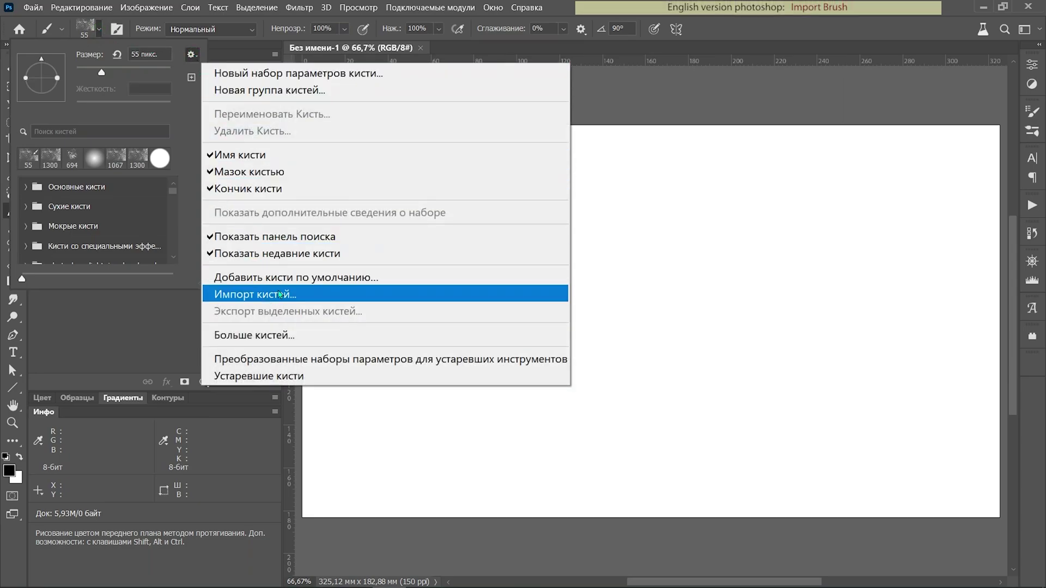
click(279, 294)
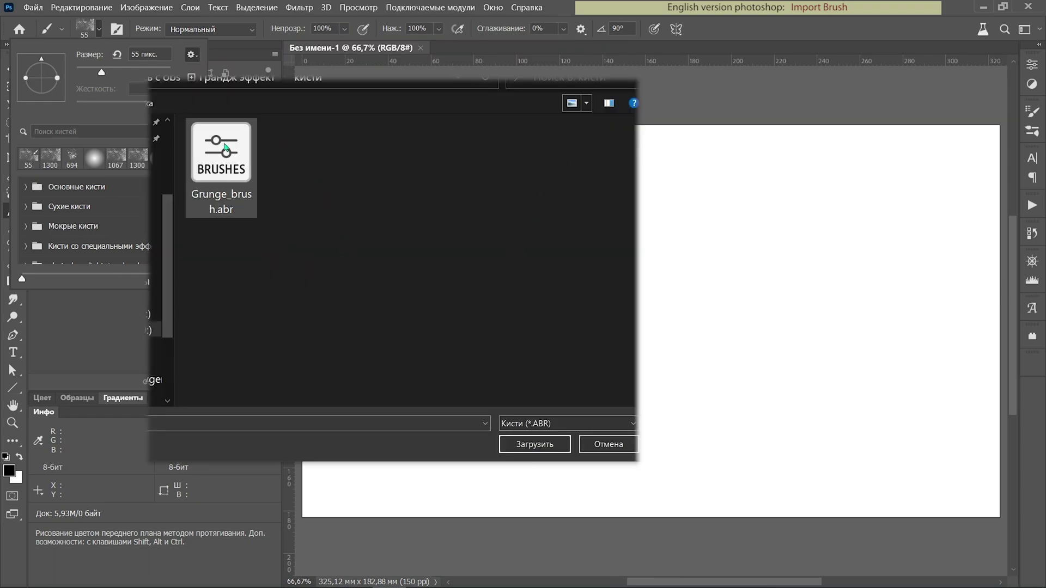
click(217, 156)
click(549, 449)
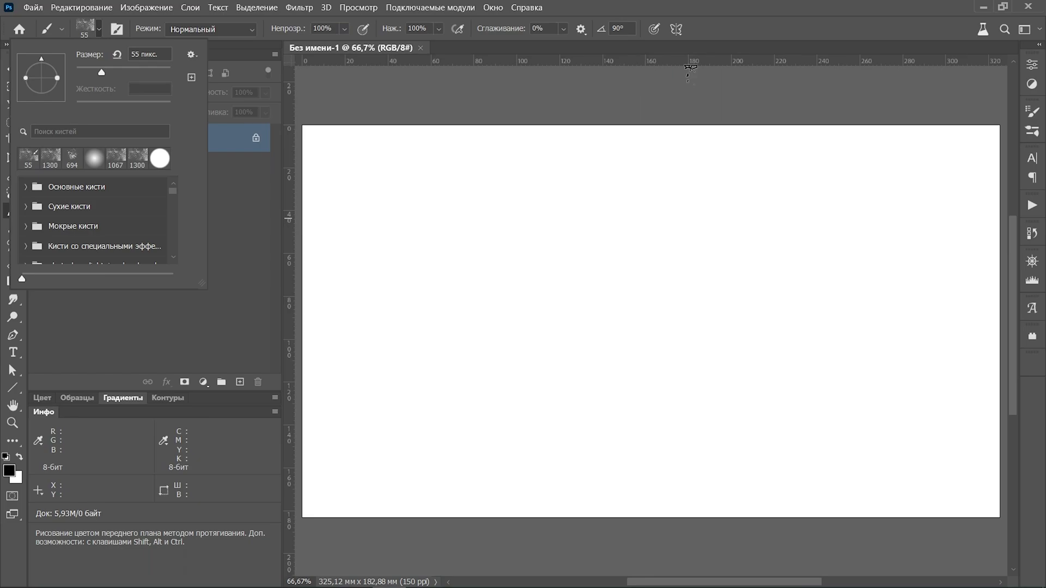
- Find the imported Grunge_brush set in the full brush library and expand it
click(1033, 113)
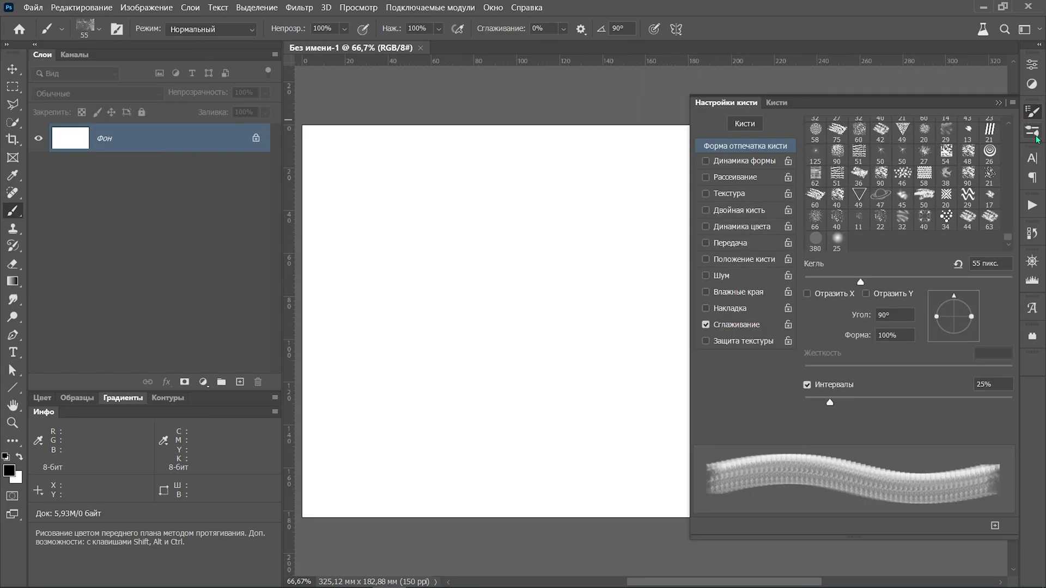
click(1036, 136)
mouse_move(1012, 207)
mouse_down()
mouse_move(1011, 483)
mouse_move(1028, 524)
mouse_up()
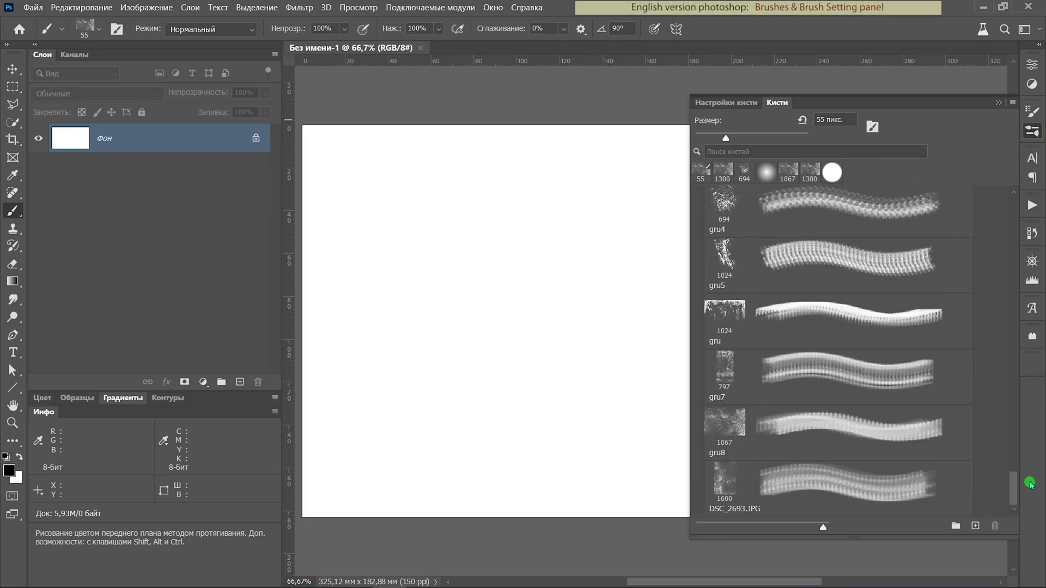
drag(1030, 487, 1027, 453)
click(697, 327)
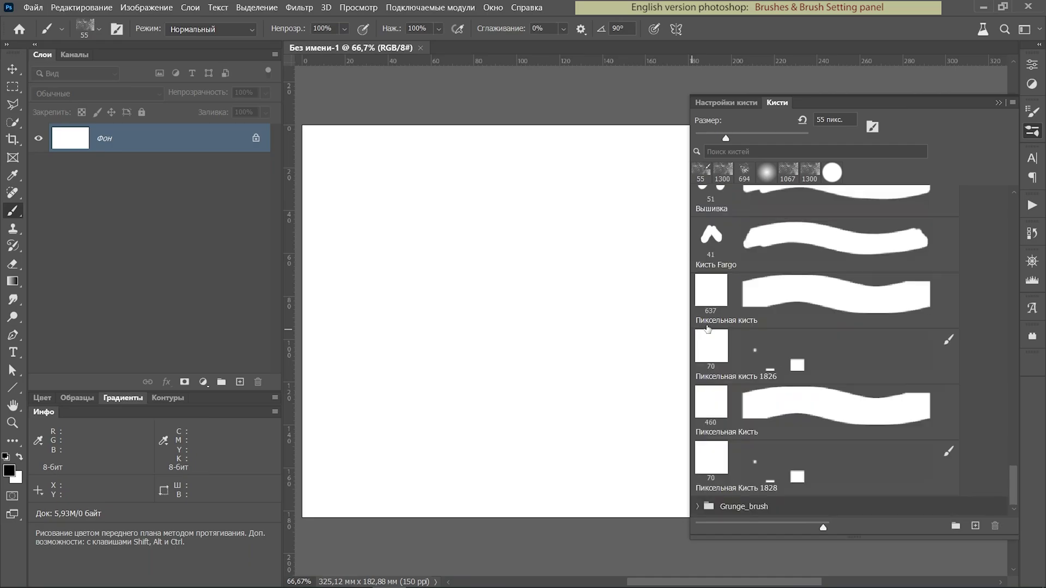
click(698, 506)
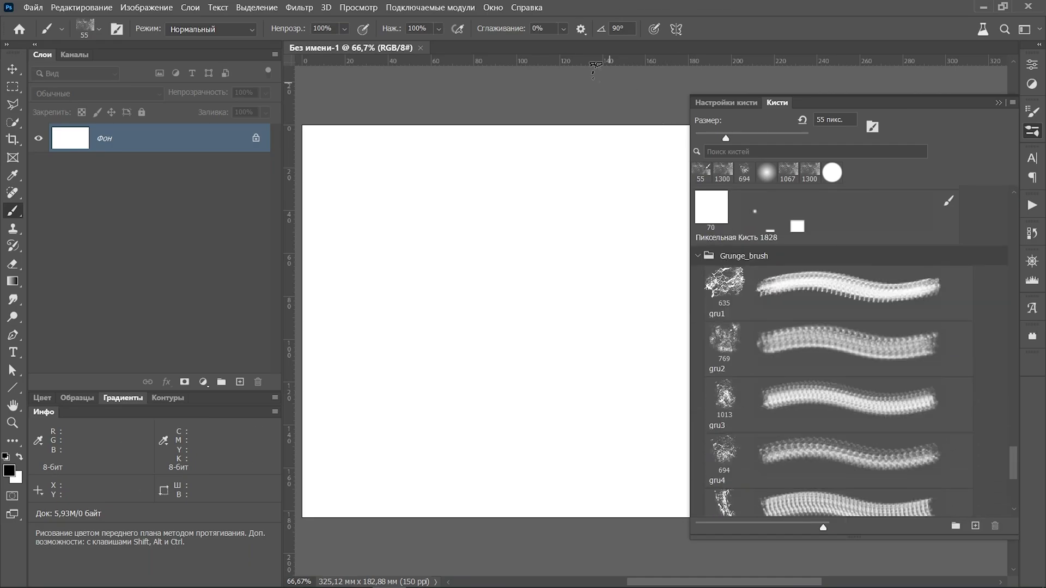
- View the brush tip settings and return to the brush library
click(493, 7)
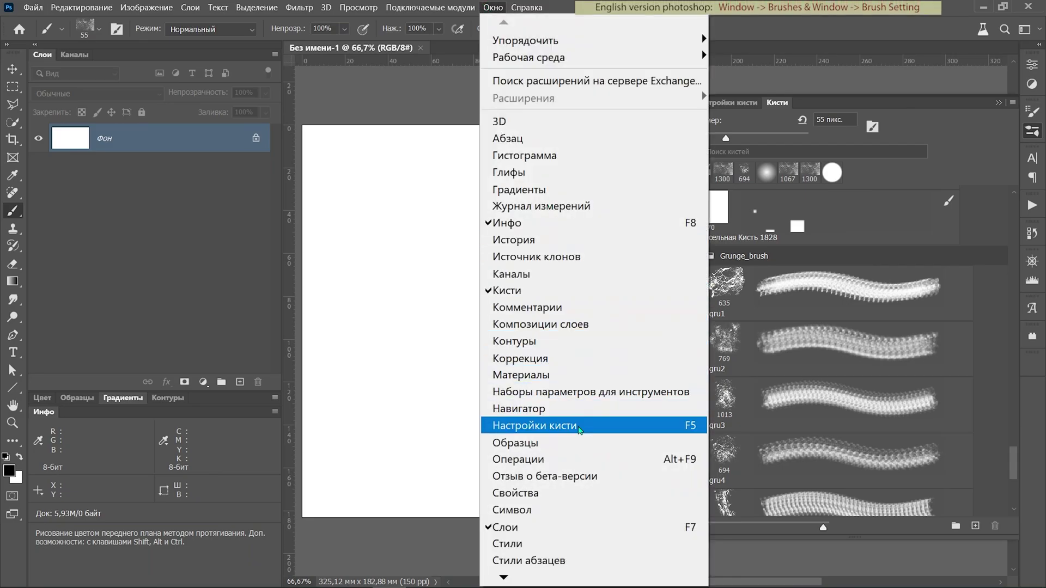
click(571, 426)
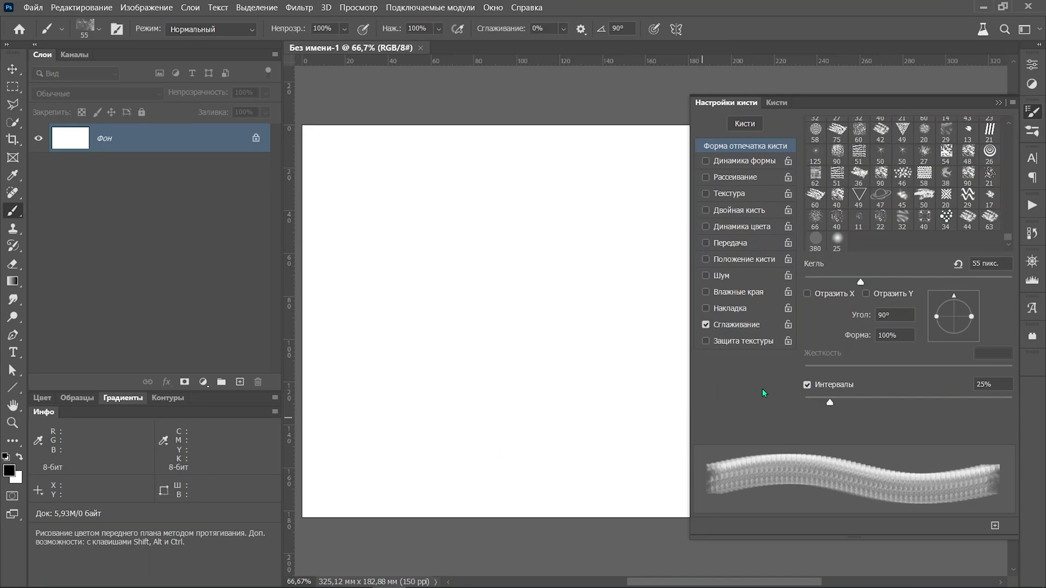
click(1031, 131)
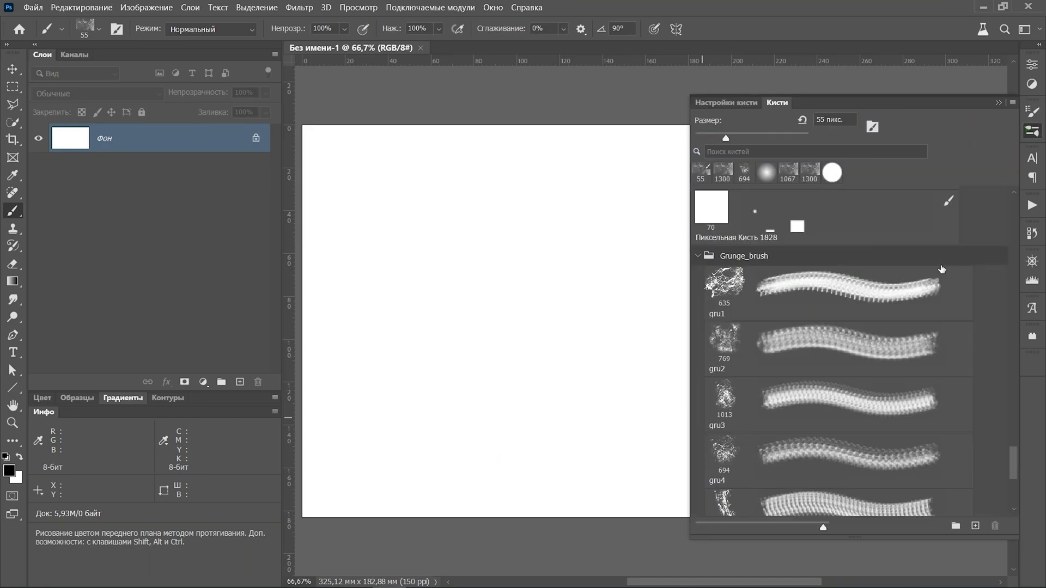
- Choose the 1067 px gru8 brush from the Grunge_brush set and collapse the brush library
scroll(766, 282, down, 5)
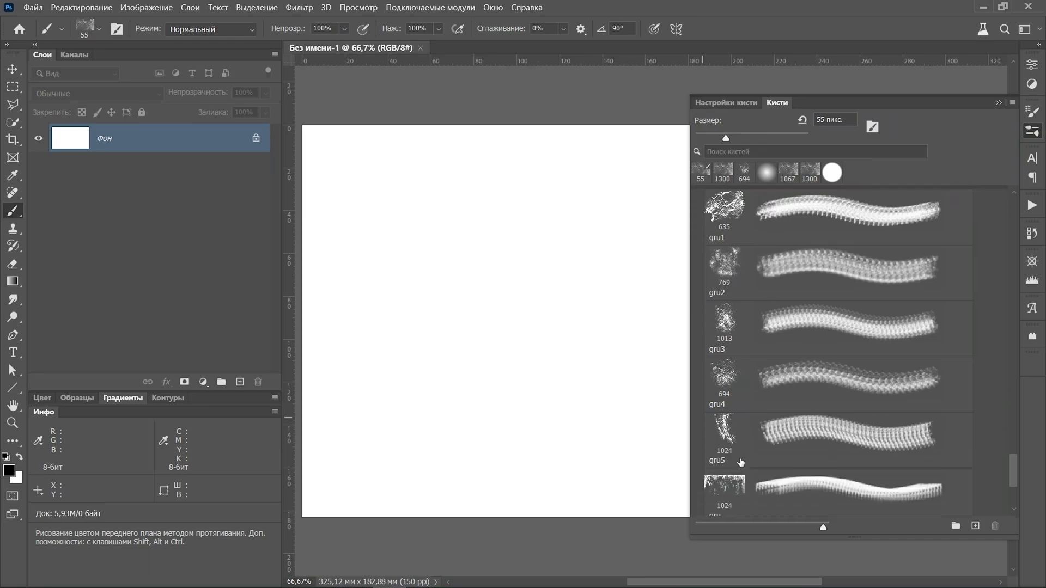
scroll(742, 464, down, 5)
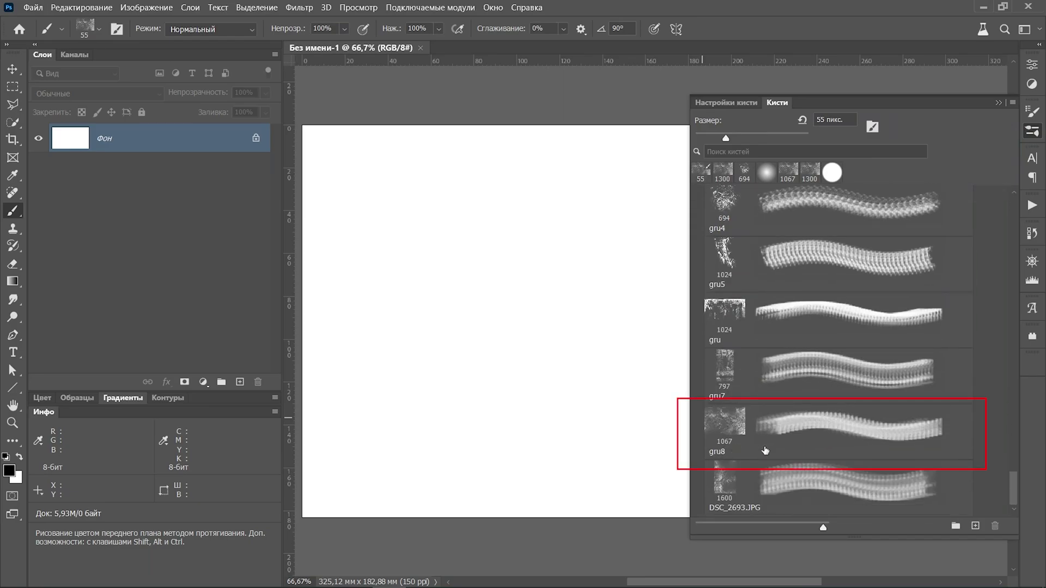
click(741, 432)
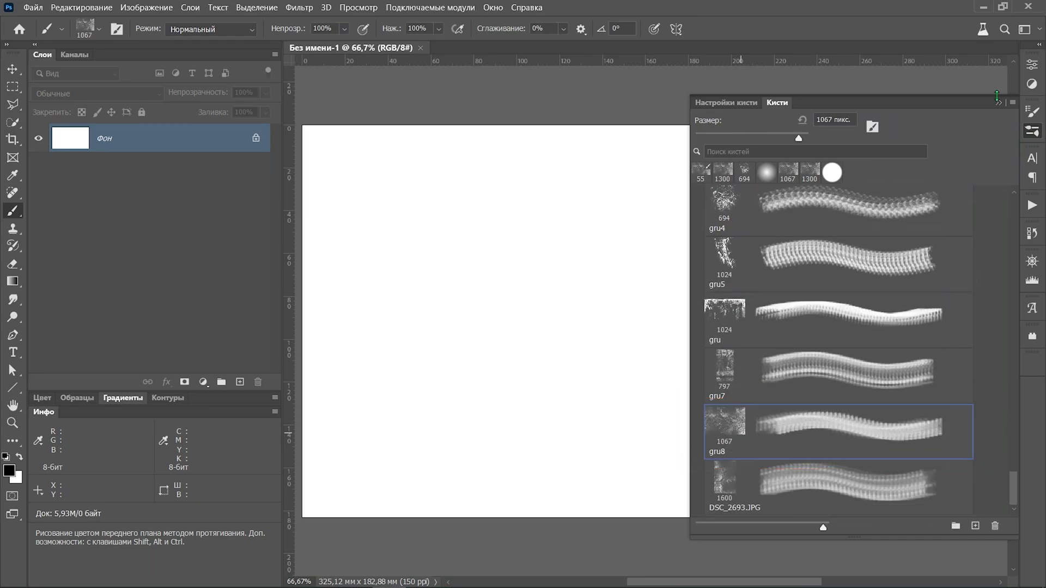
click(999, 104)
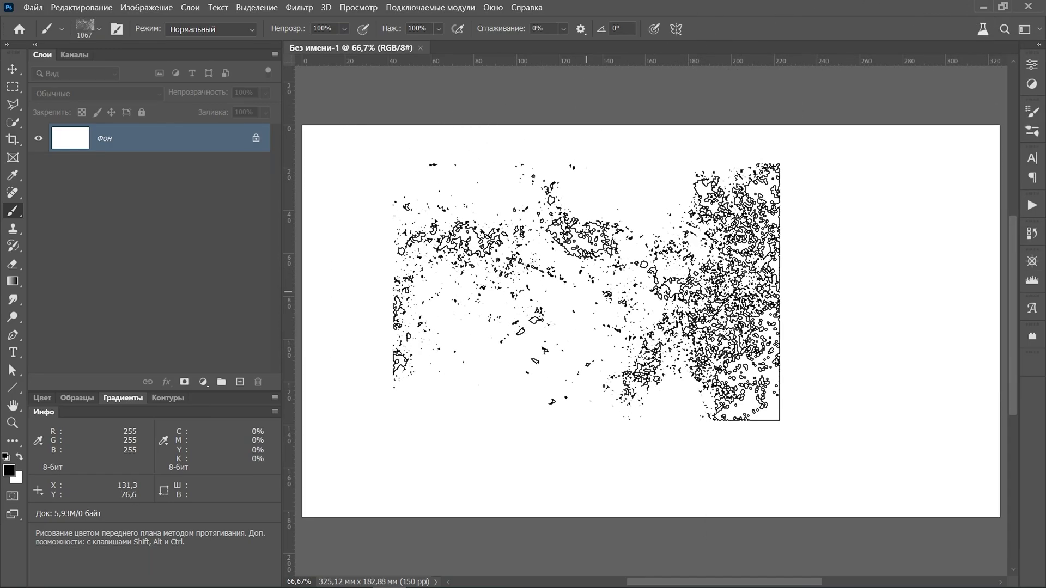
- Rotate the gru8 brush tip to an angle of 90°
right_click(585, 292)
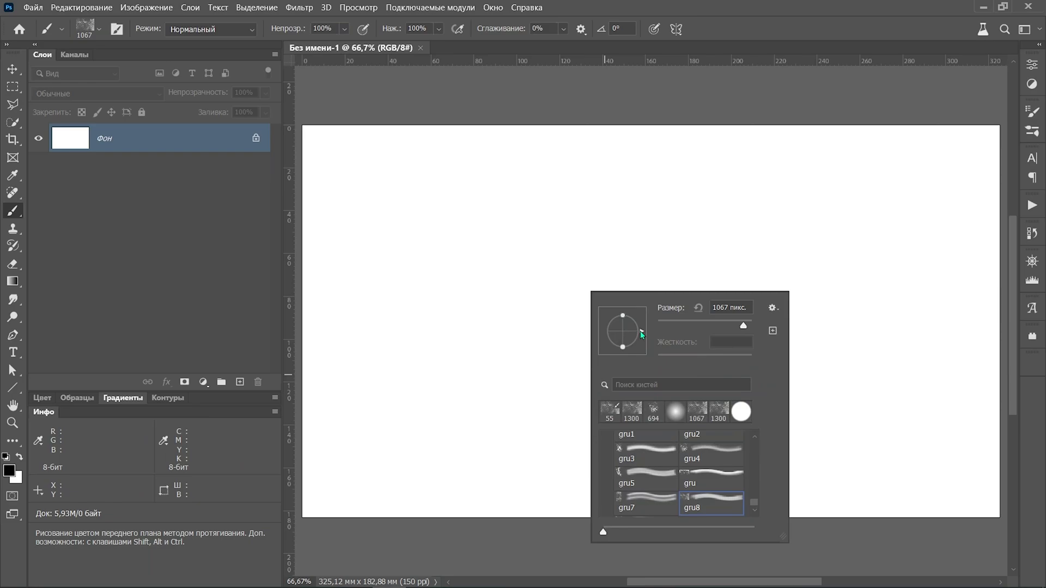
key(shift)
drag(643, 335, 634, 318)
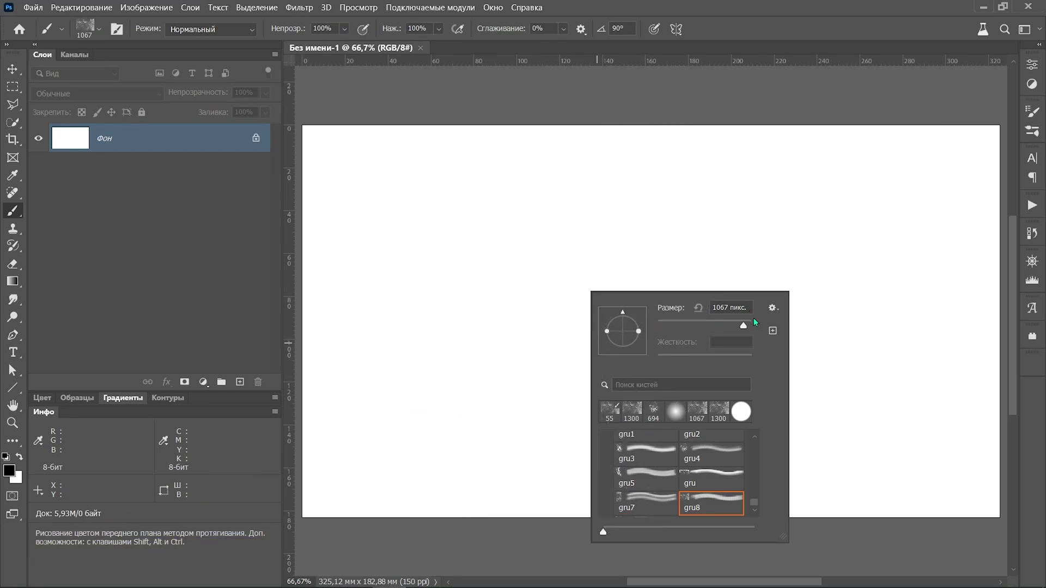
key(Escape)
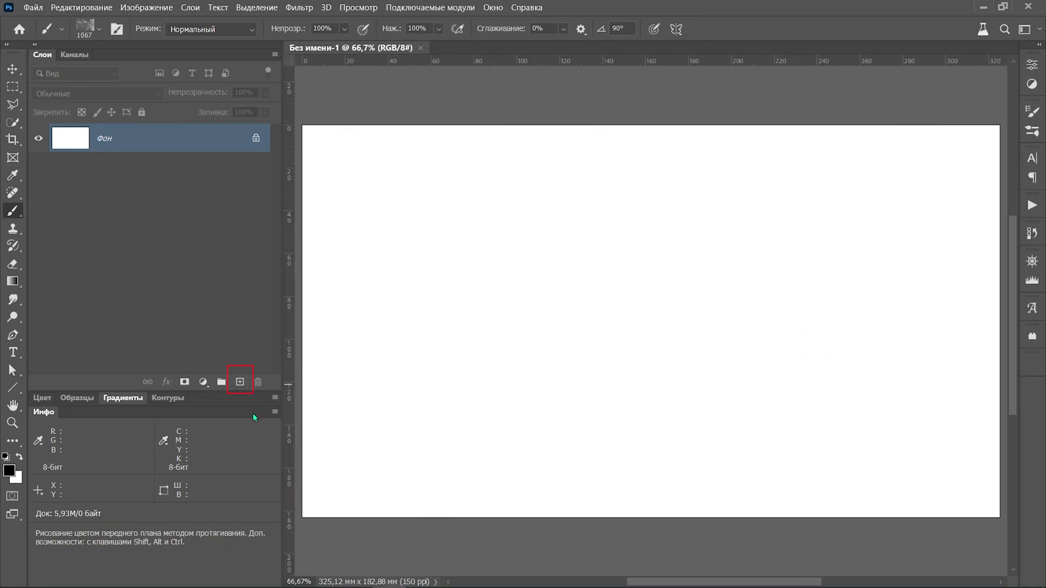
- Stamp the brush once on a new layer over the canvas's left part and scale the print to 106.77% to fill the canvas height
click(240, 382)
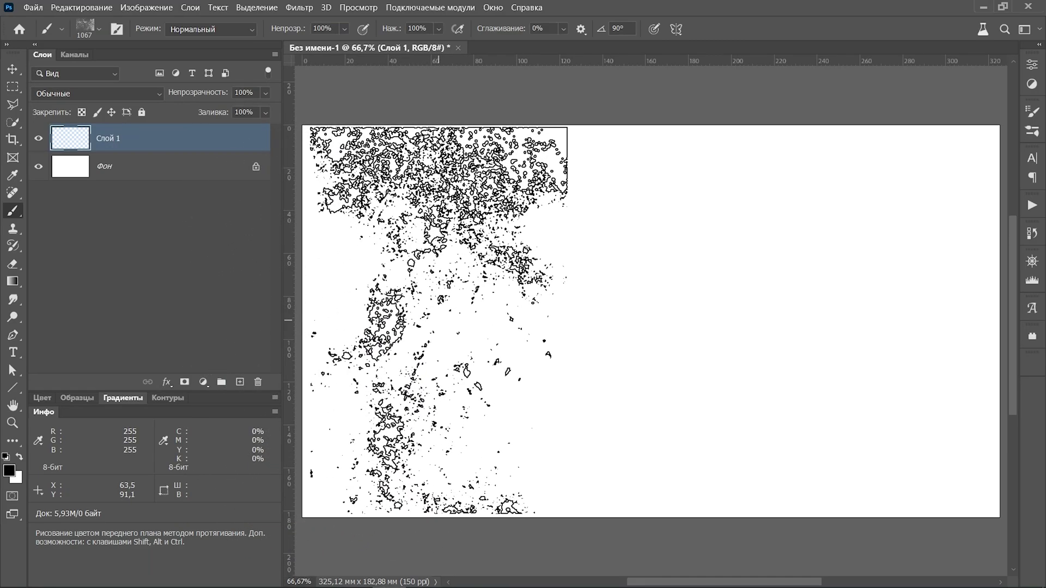
click(436, 319)
key(ctrl+t)
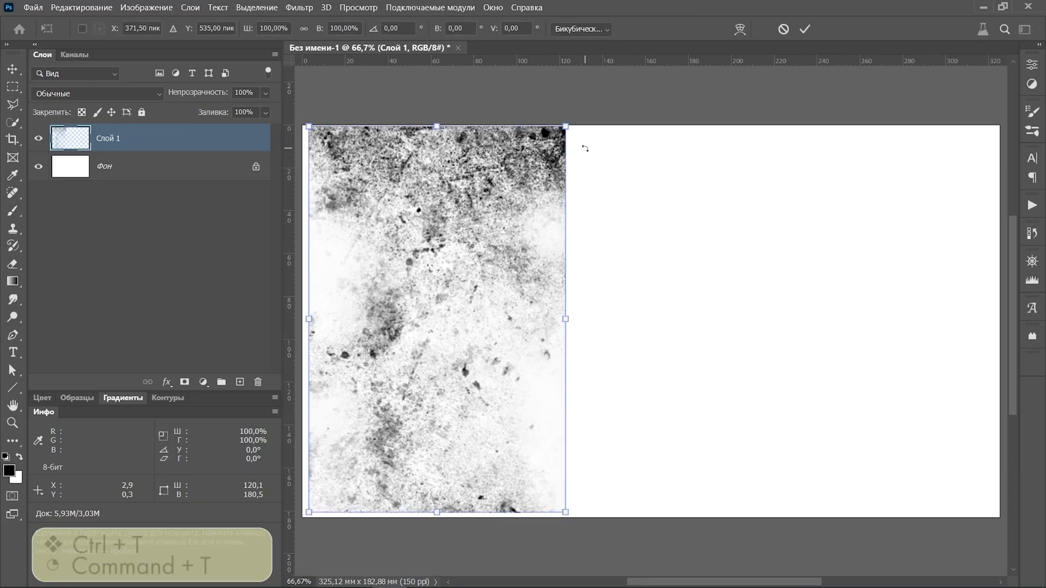
drag(566, 126, 576, 113)
drag(527, 228, 519, 231)
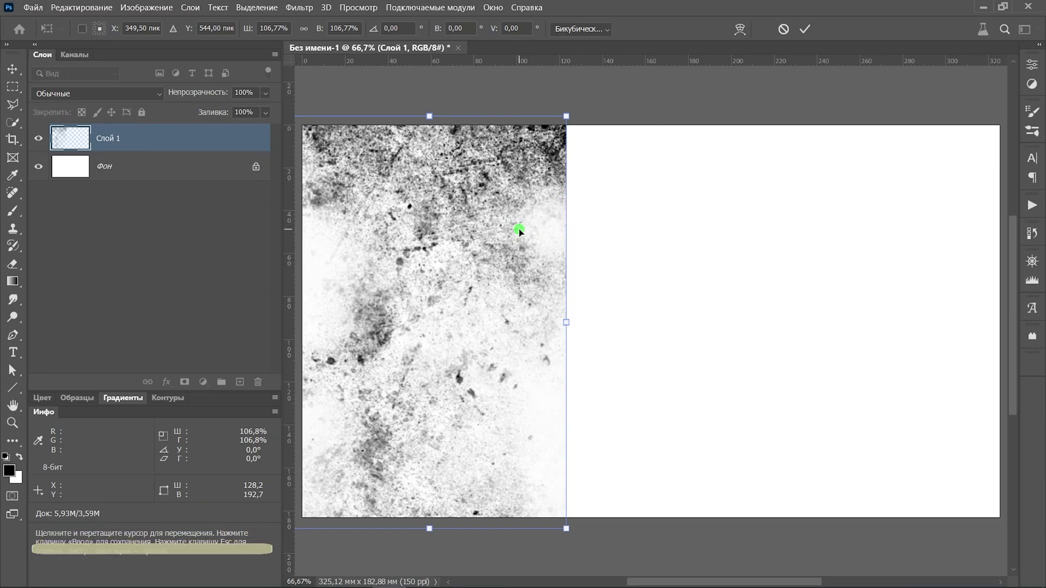
click(806, 28)
- Duplicate the grunge texture layer three times
key(ctrl+j)
key(ctrl+j)
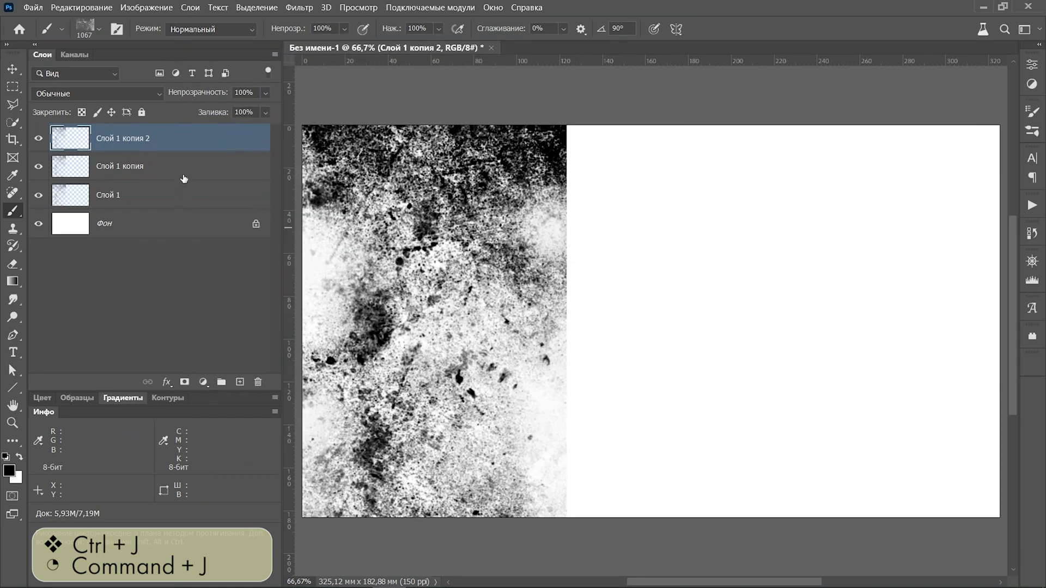
key(ctrl+j)
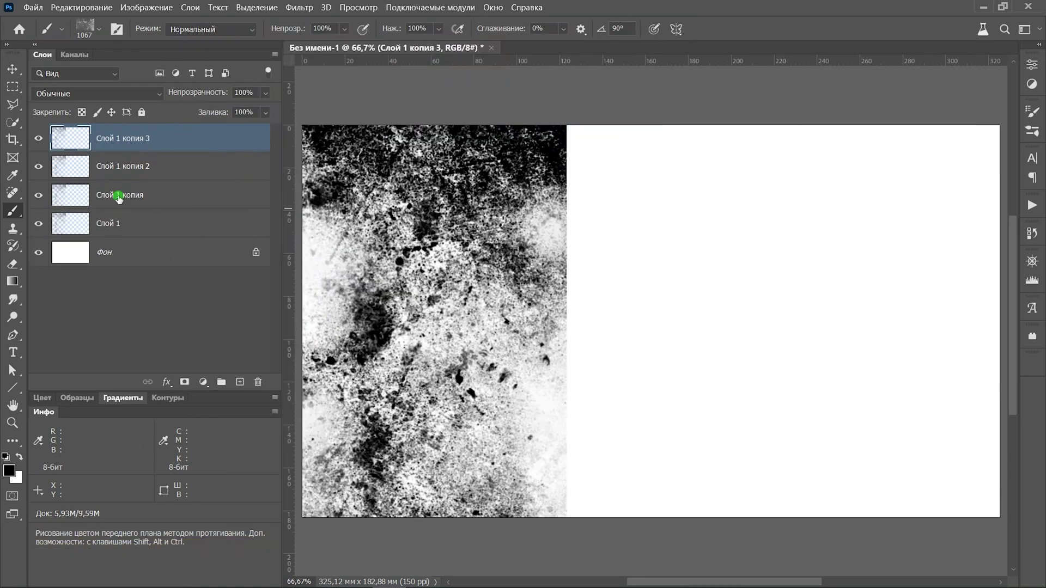
- Move the three layer copies progressively to the right so the overlapping texture covers the whole canvas width
click(119, 196)
click(8, 67)
mouse_move(463, 276)
mouse_down()
mouse_move(569, 267)
mouse_move(659, 279)
mouse_up()
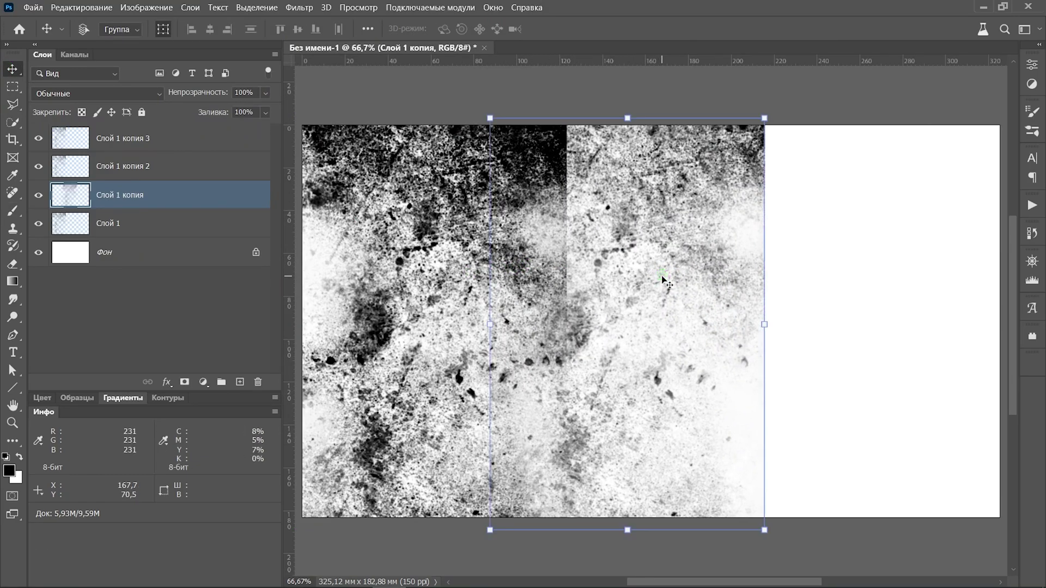
click(119, 166)
drag(455, 298, 865, 292)
click(118, 138)
drag(457, 270, 997, 277)
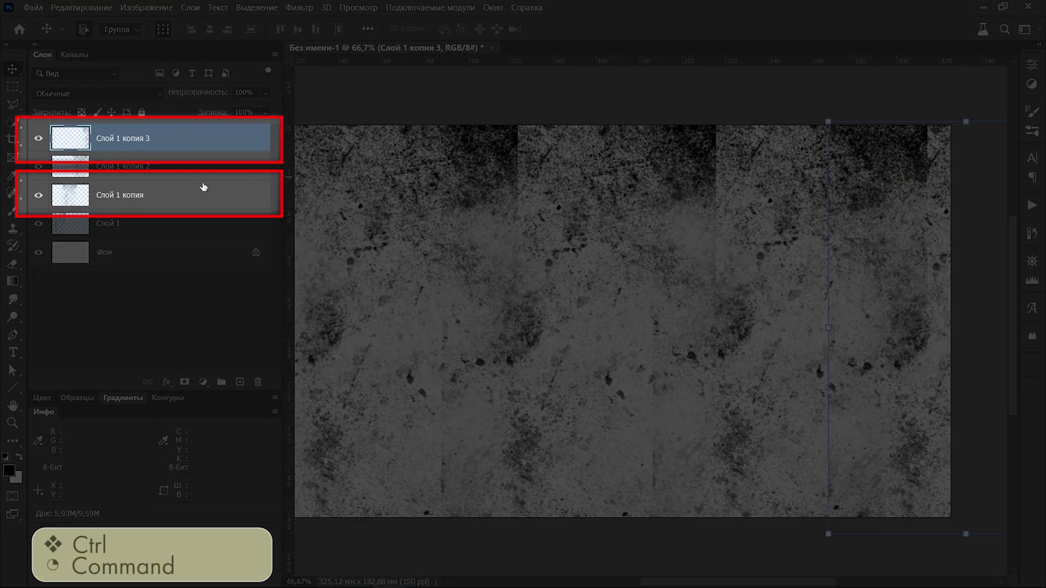
- Flip the layers Слой 1 копия and Слой 1 копия 3 vertically together
ctrl+click(192, 199)
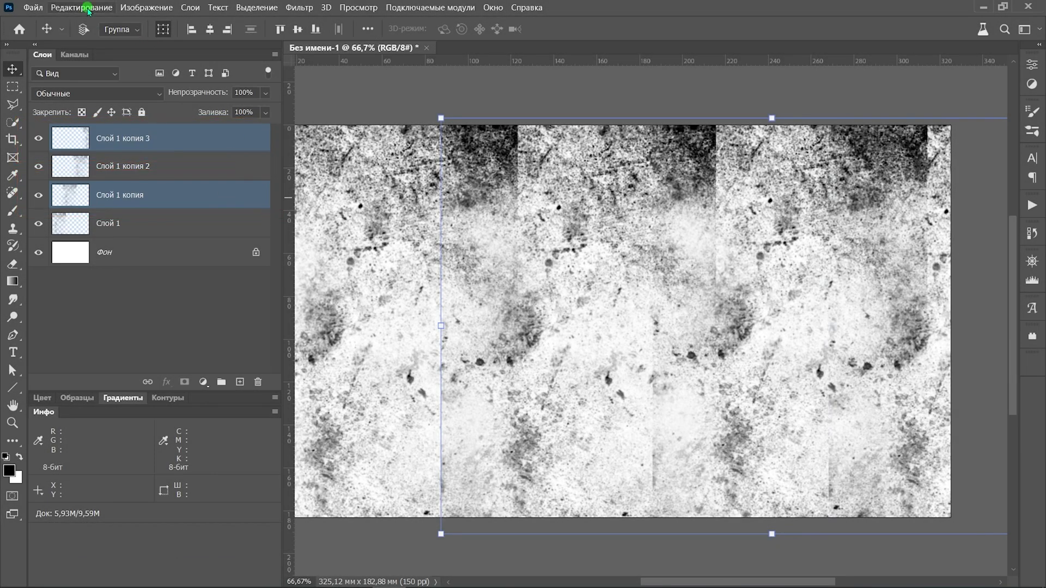
click(82, 7)
mouse_move(218, 422)
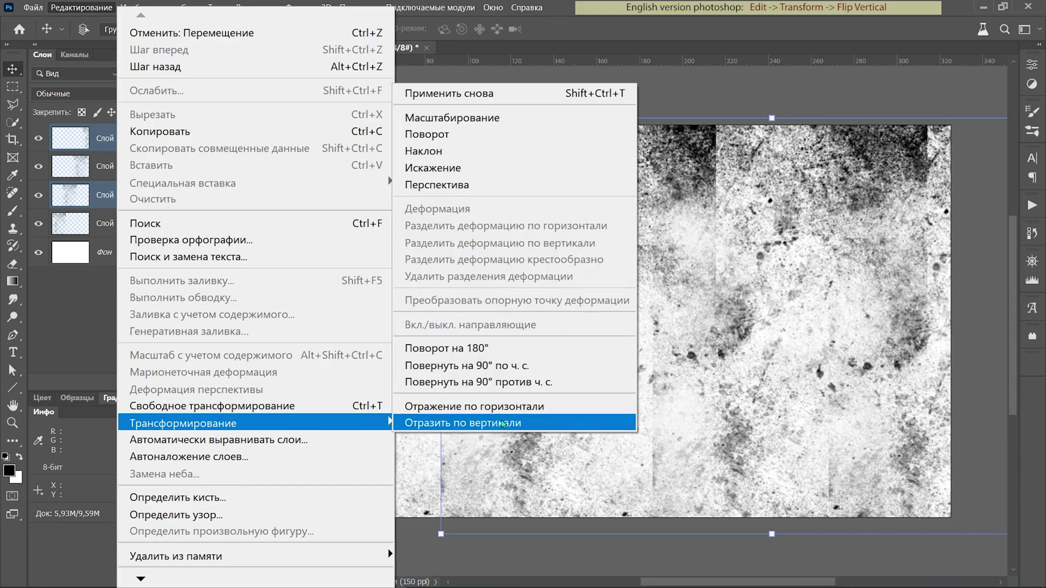
click(502, 427)
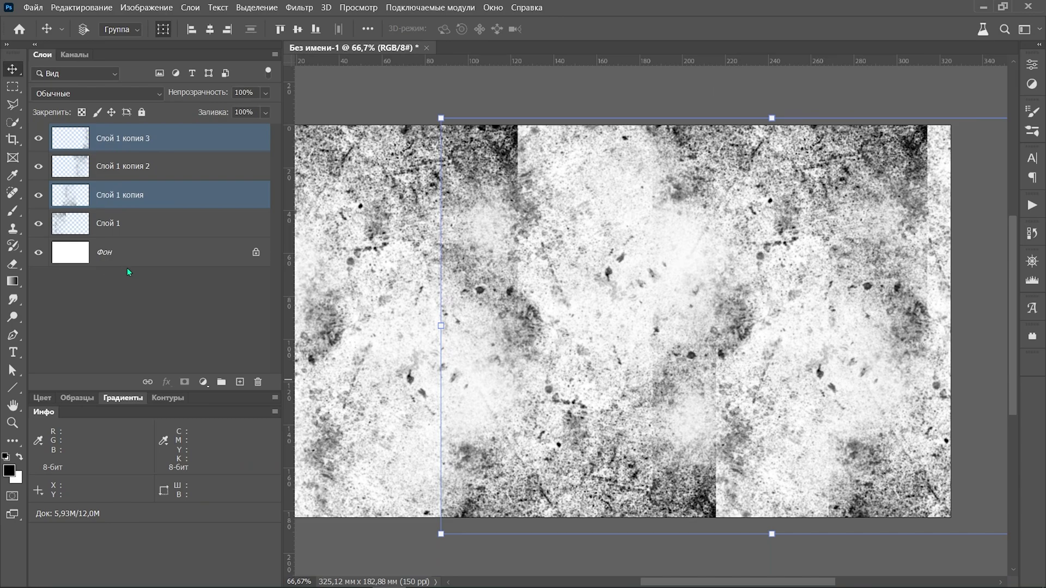
- Add a mask to Слой 1 and hide the texture's right edge with a soft black 1067 px brush at 0% hardness
click(141, 226)
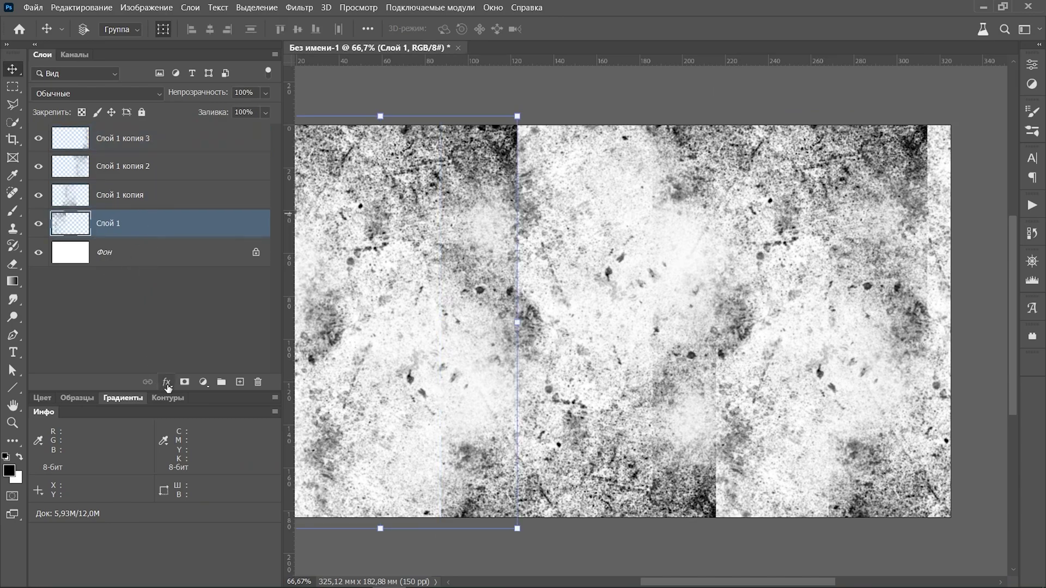
click(184, 383)
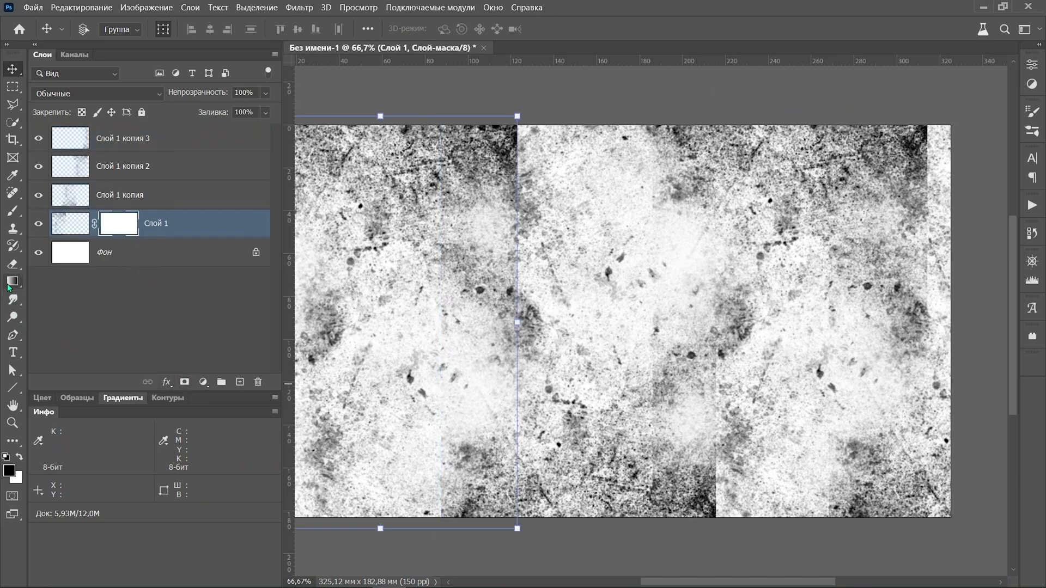
key(b)
right_click(579, 282)
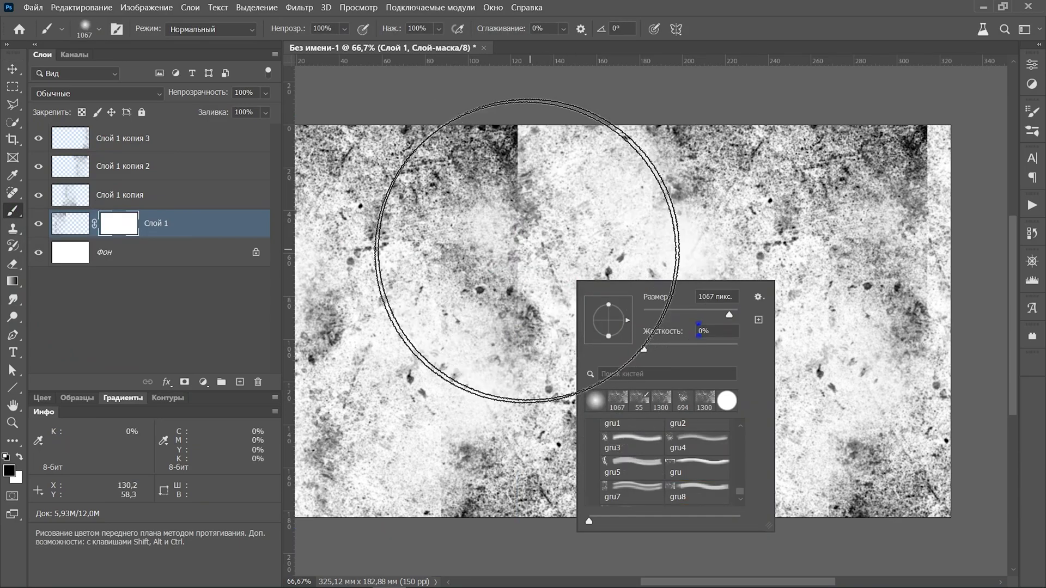
scroll(522, 342, down, 2)
click(637, 175)
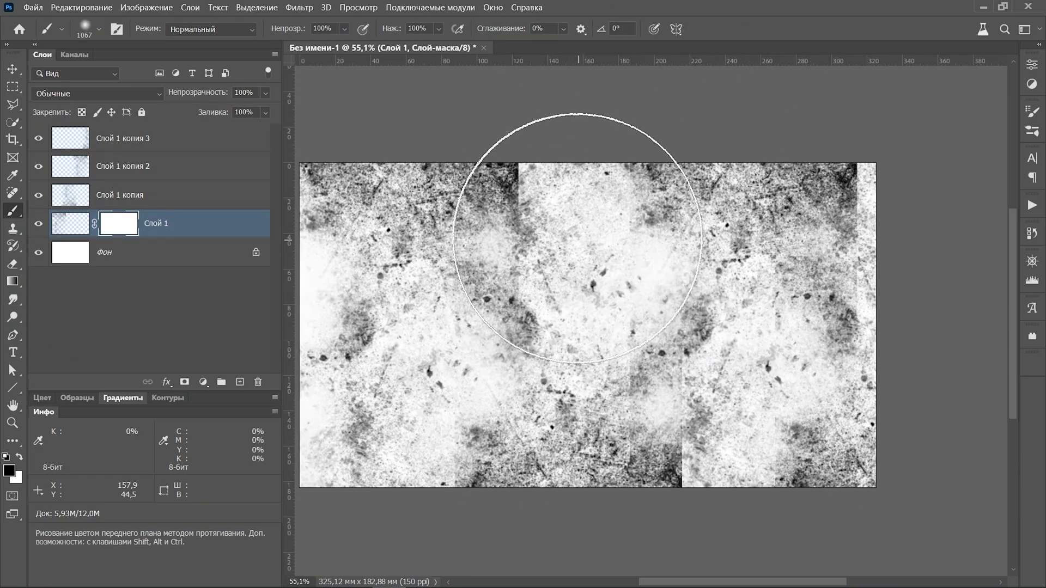
mouse_move(608, 185)
mouse_down()
mouse_move(624, 206)
mouse_move(595, 479)
mouse_up()
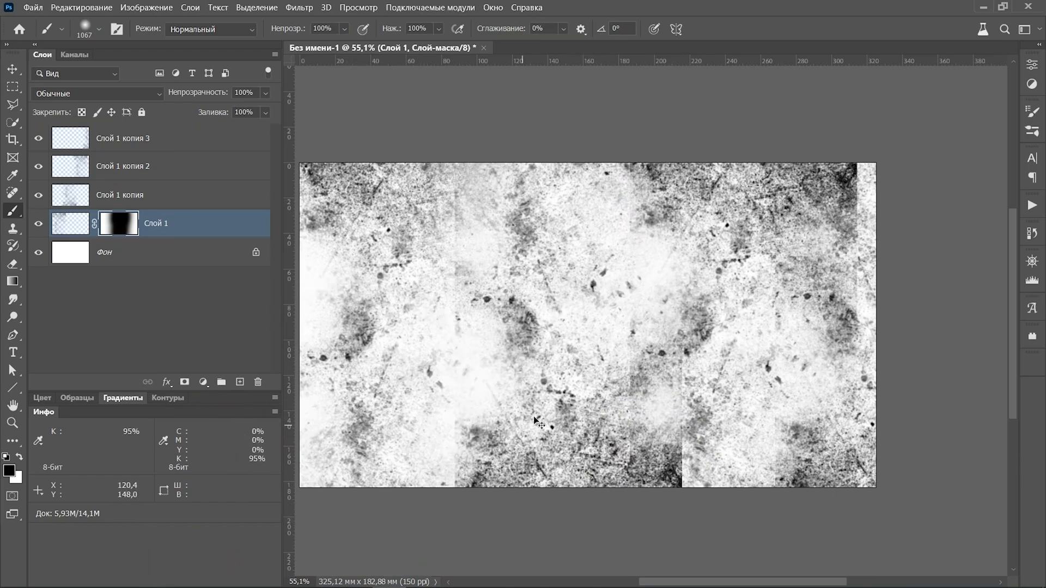
- Add a mask to Слой 1 копия and fade out its left edge with the soft black brush
click(119, 195)
click(184, 382)
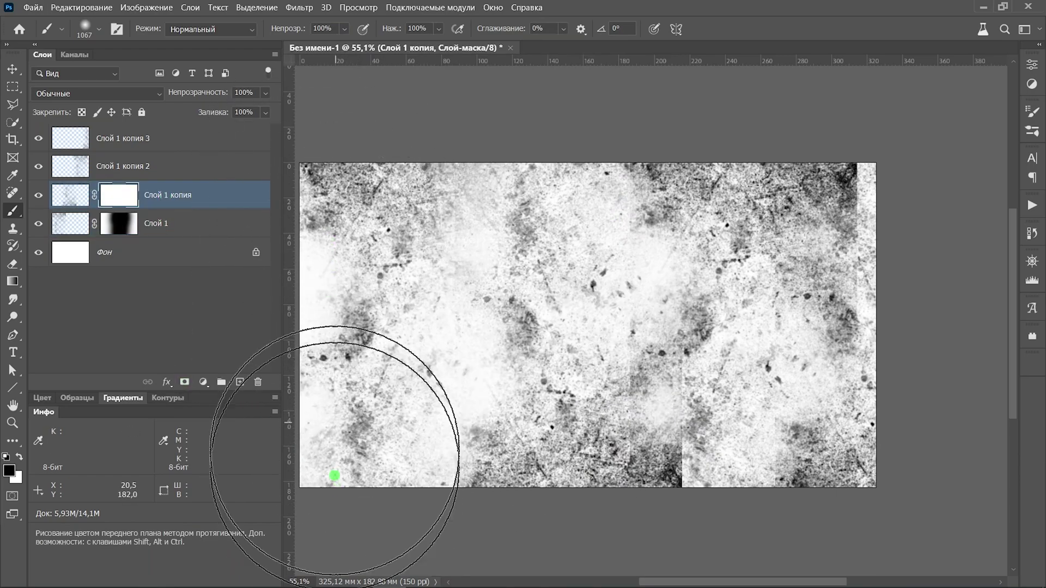
drag(349, 458, 356, 174)
- Fade out the right edge of Слой 1 копия by painting black on its mask from top to bottom
click(126, 165)
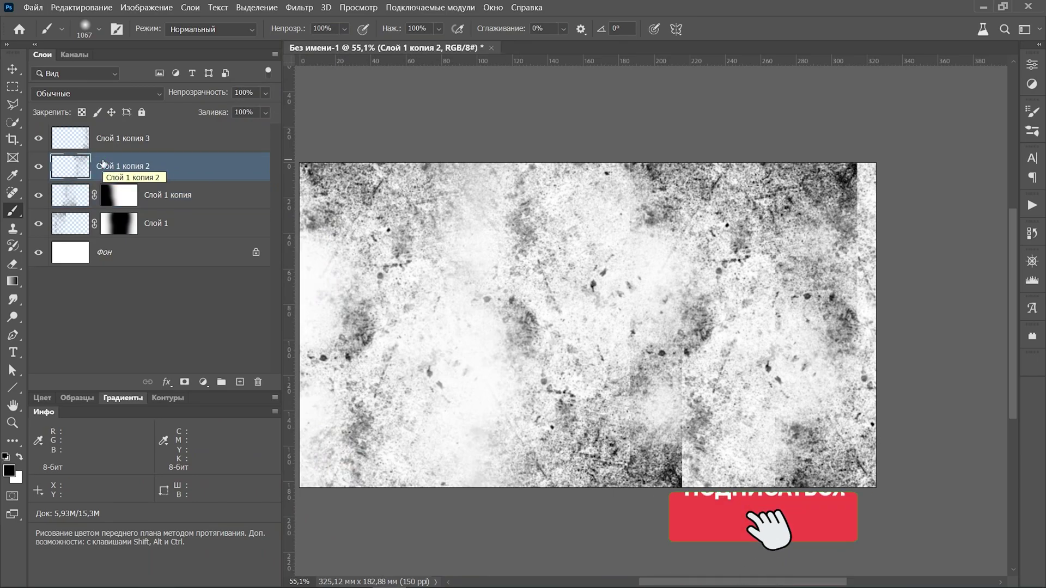
click(70, 195)
mouse_move(794, 221)
mouse_down()
mouse_move(801, 460)
mouse_move(805, 159)
mouse_move(835, 506)
mouse_up()
key(ctrl+z)
key(ctrl+backslash)
- Add a mask to Слой 1 копия 2 and fade out its left and right edges with the soft black brush
click(125, 167)
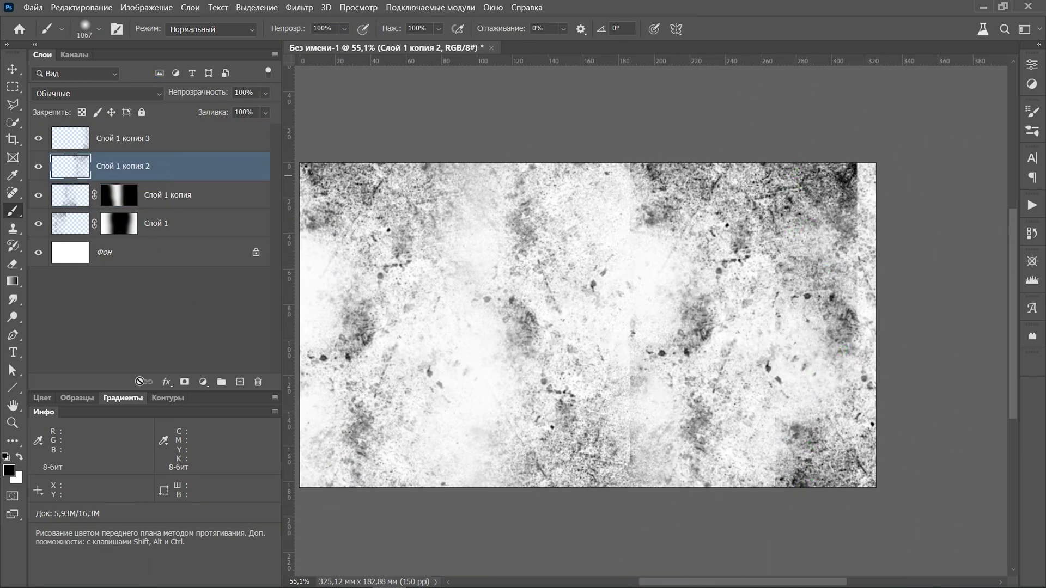
click(184, 381)
mouse_move(420, 234)
mouse_down()
mouse_move(479, 210)
mouse_move(497, 378)
mouse_move(477, 160)
mouse_move(444, 444)
mouse_up()
mouse_move(957, 227)
mouse_down()
mouse_move(950, 477)
mouse_move(953, 350)
mouse_up()
- Add a mask to Слой 1 копия 3 and fade out the texture's left edge with the soft black brush
click(126, 138)
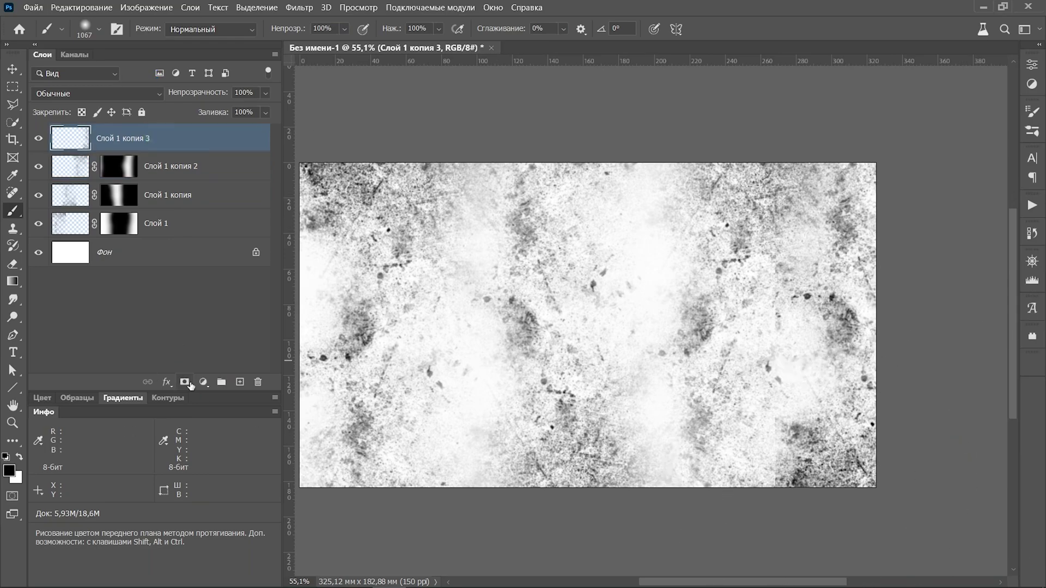
click(184, 382)
mouse_move(646, 479)
mouse_down()
mouse_move(595, 222)
mouse_move(650, 237)
mouse_move(604, 439)
mouse_move(496, 428)
mouse_up()
scroll(491, 425, left, 3)
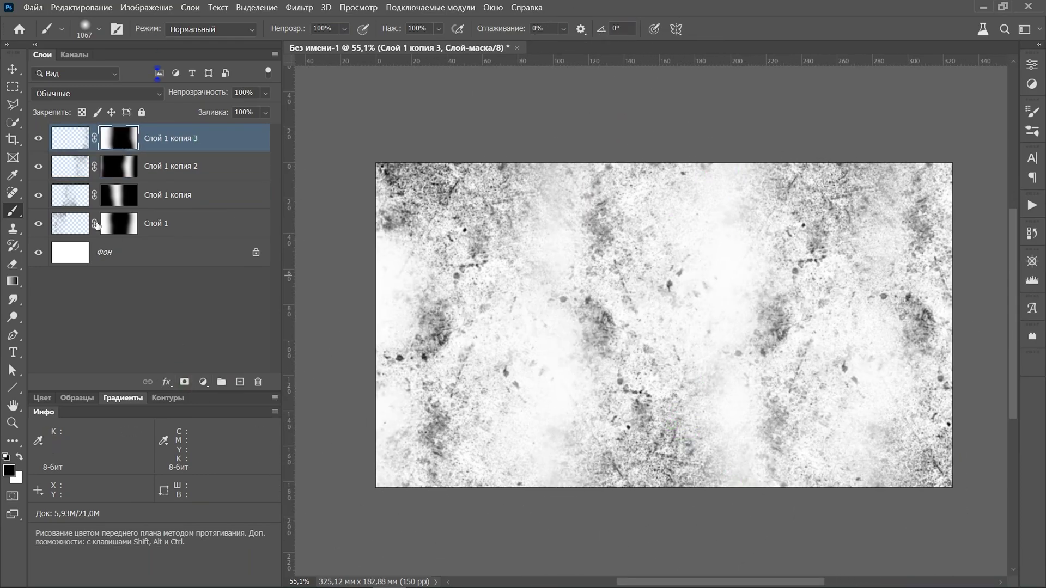
scroll(579, 407, up, 3)
scroll(579, 408, down, 3)
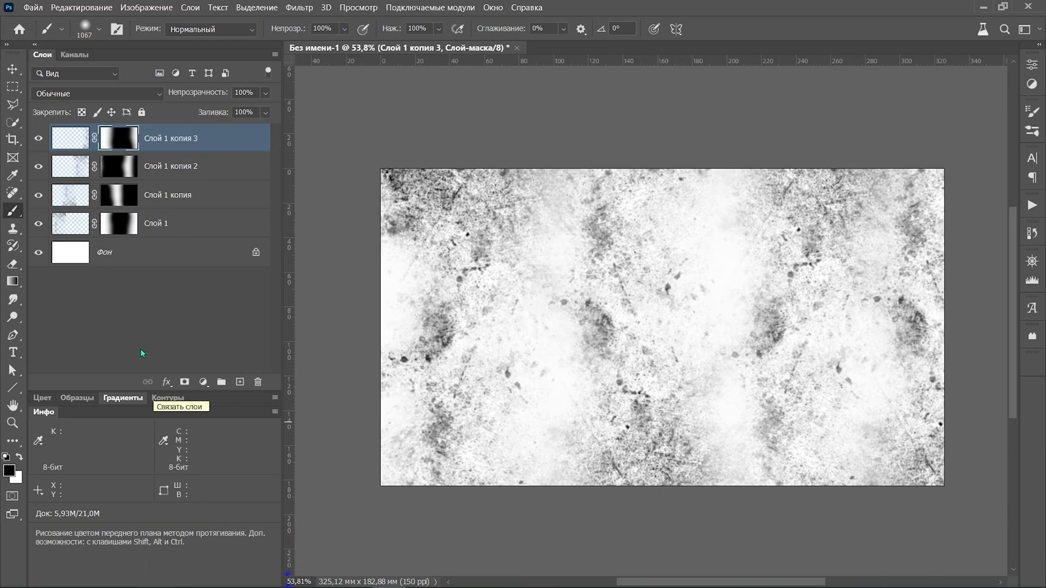
- Create a new layer above Слой 1 копия 3 and choose the gru4 grunge brush at 694 px
click(240, 381)
right_click(577, 330)
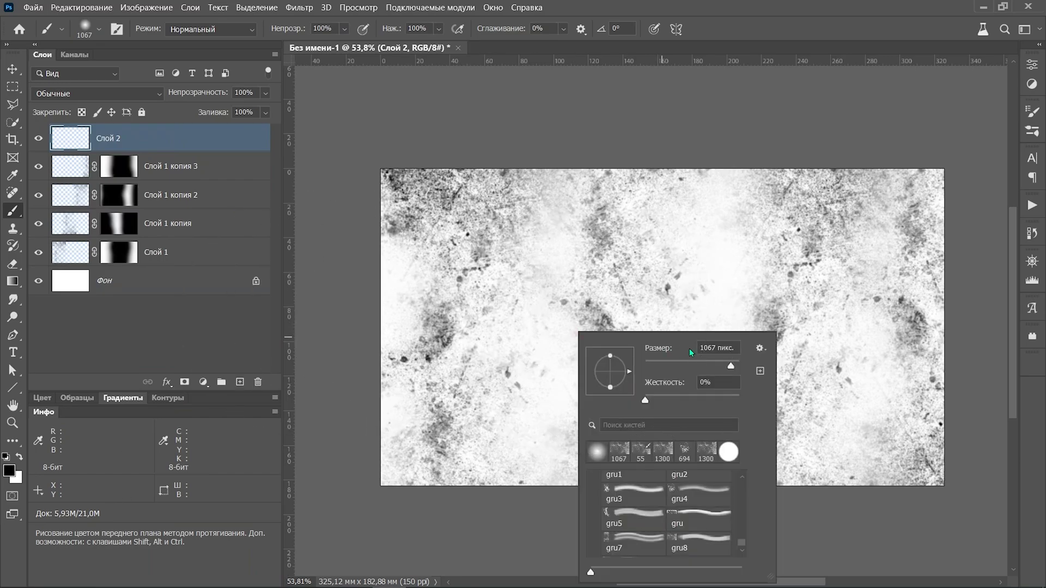
click(1032, 132)
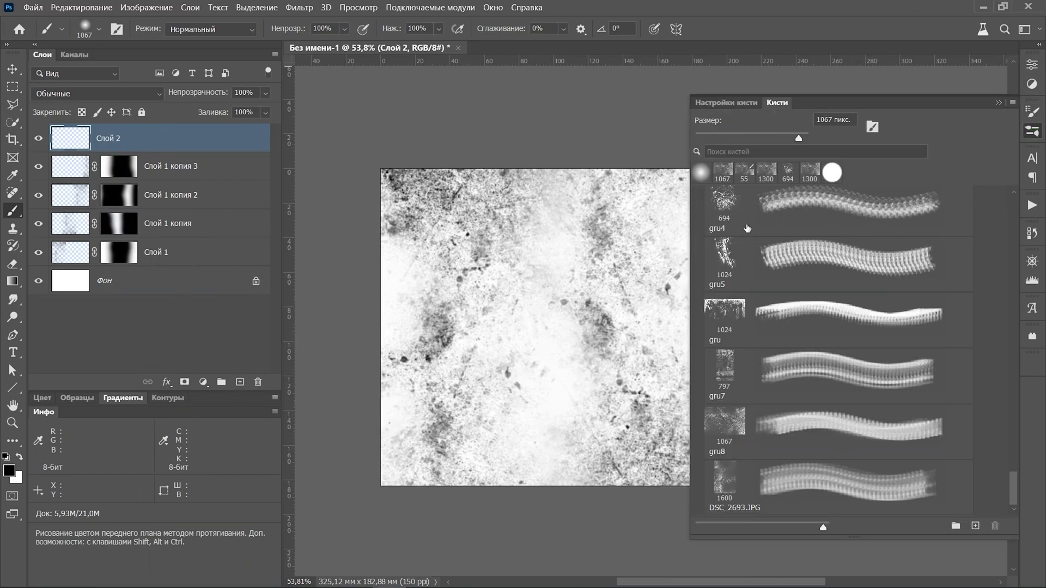
click(747, 229)
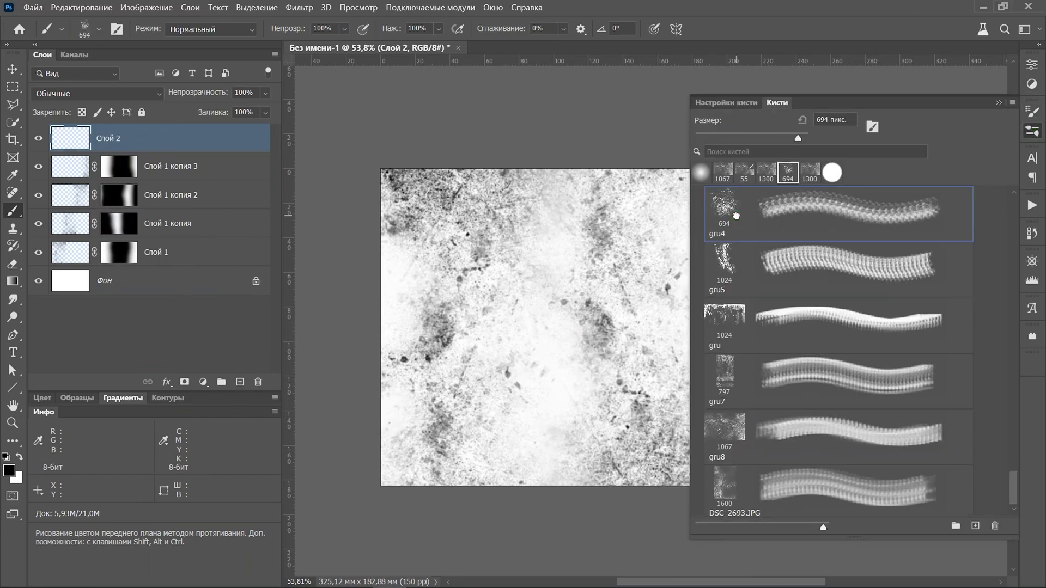
click(999, 103)
- Stamp black gru4 cracks at spots across the canvas and past its edges on Слой 2, and set the layer's opacity to 53%
click(531, 370)
click(724, 250)
click(876, 420)
click(338, 280)
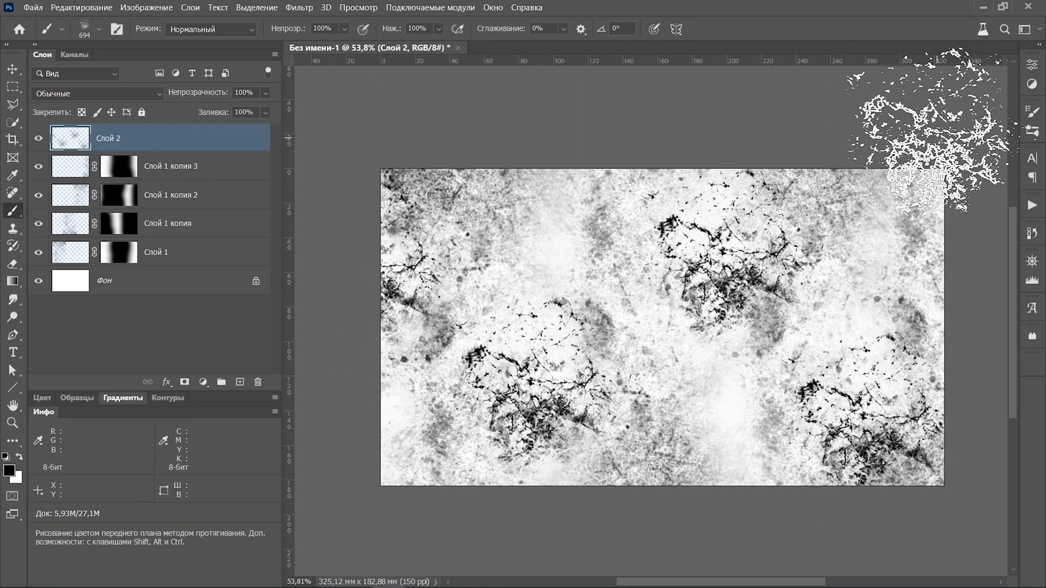
click(980, 98)
click(303, 455)
click(541, 140)
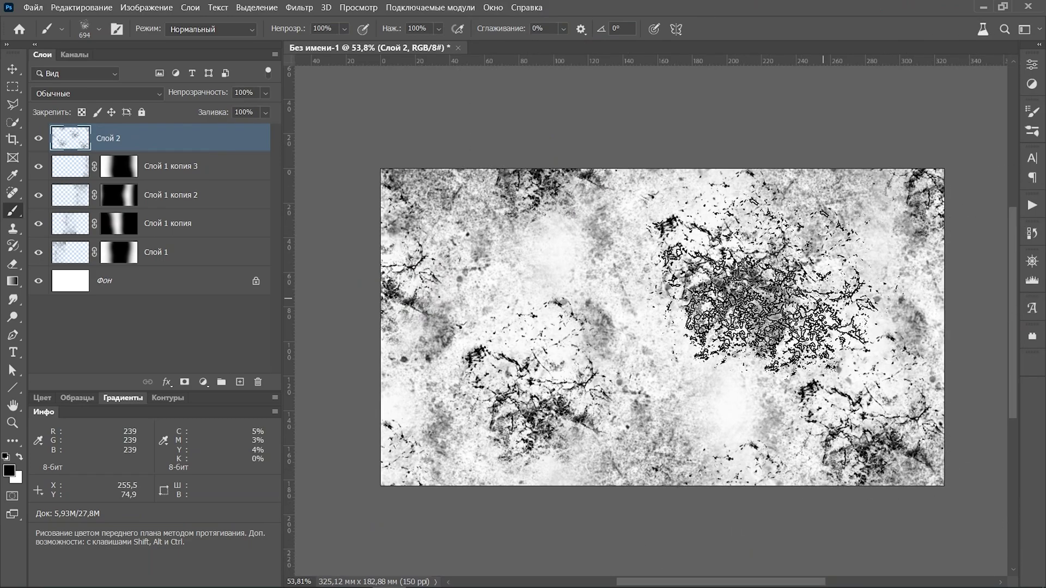
drag(171, 93, 162, 94)
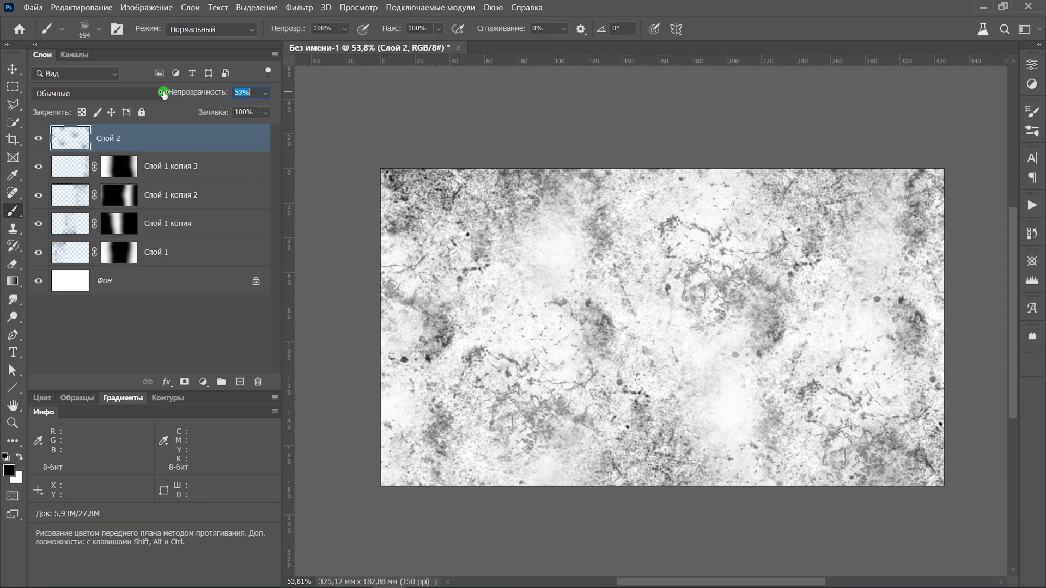
- Group all texture layers from Слой 2 down to Слой 1 and set the group's opacity to 78%
shift+click(180, 256)
click(222, 382)
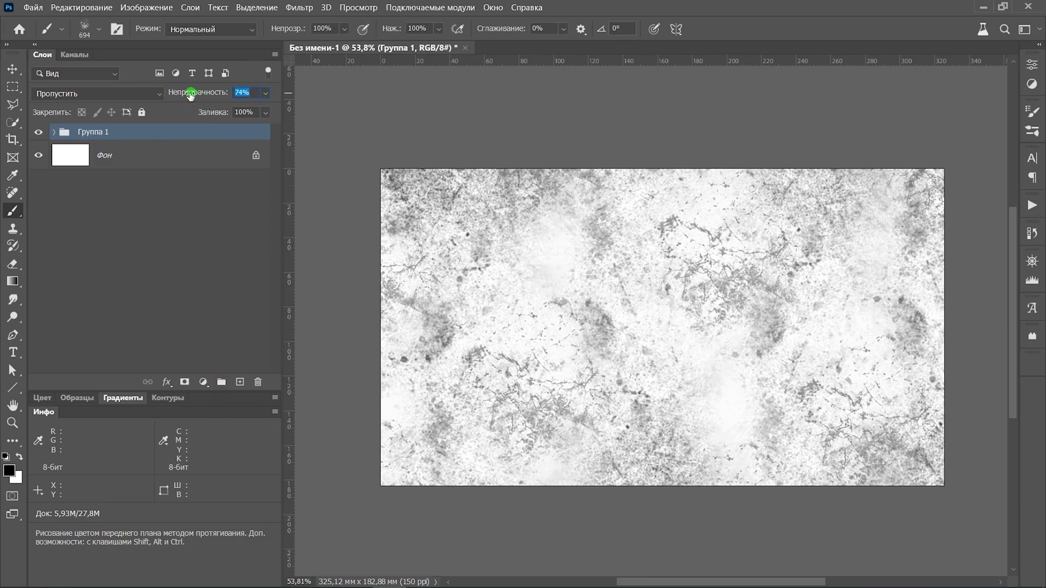
drag(189, 95, 180, 96)
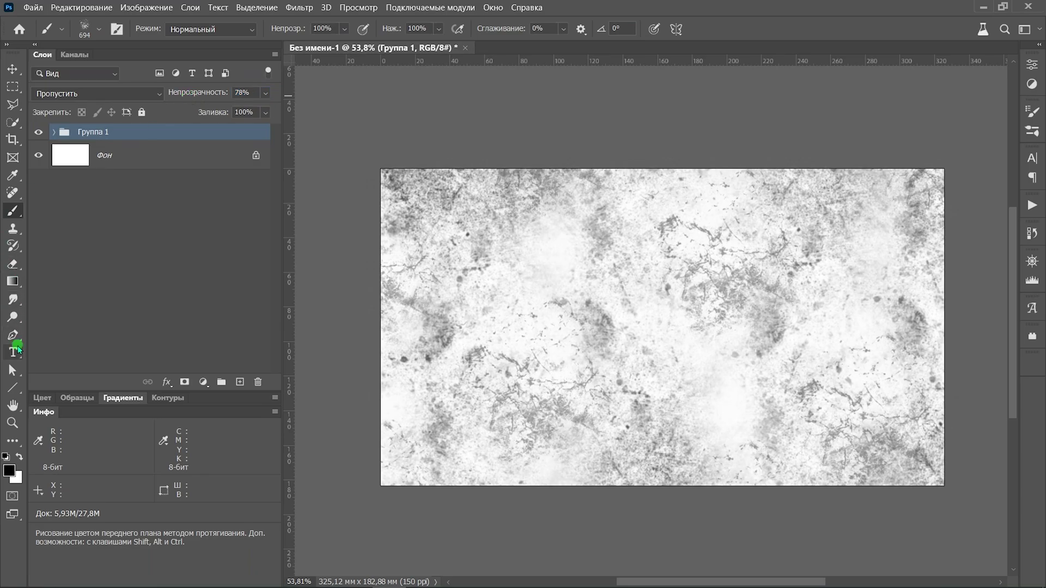
- Add the text ГРАНЖ in black near the middle of the canvas
key(t)
click(567, 341)
text(ГРАНЖ)
key(Escape)
key(v)
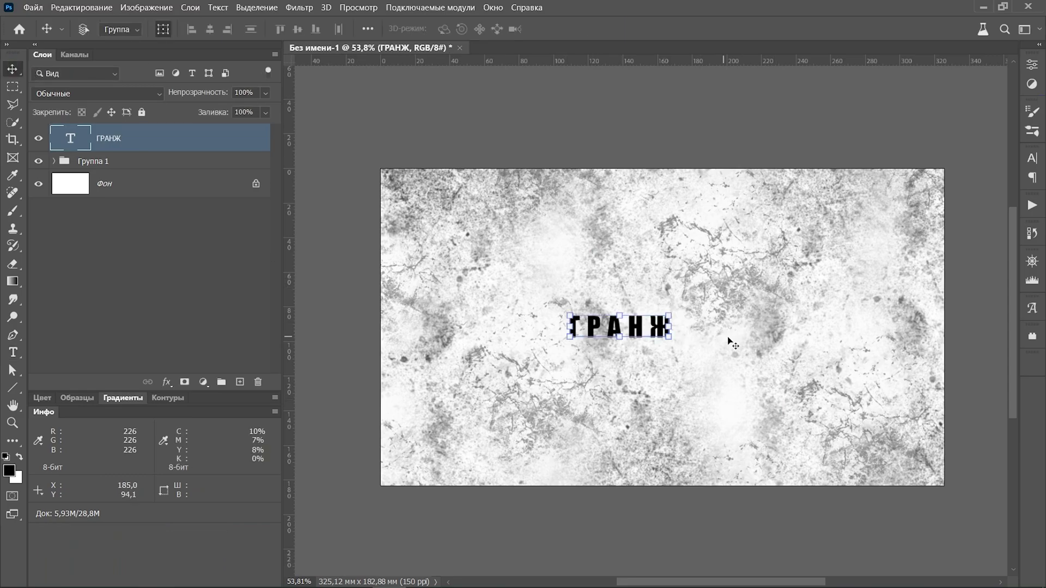
- Enlarge the ГРАНЖ text to a font size of about 220 pt
click(1031, 158)
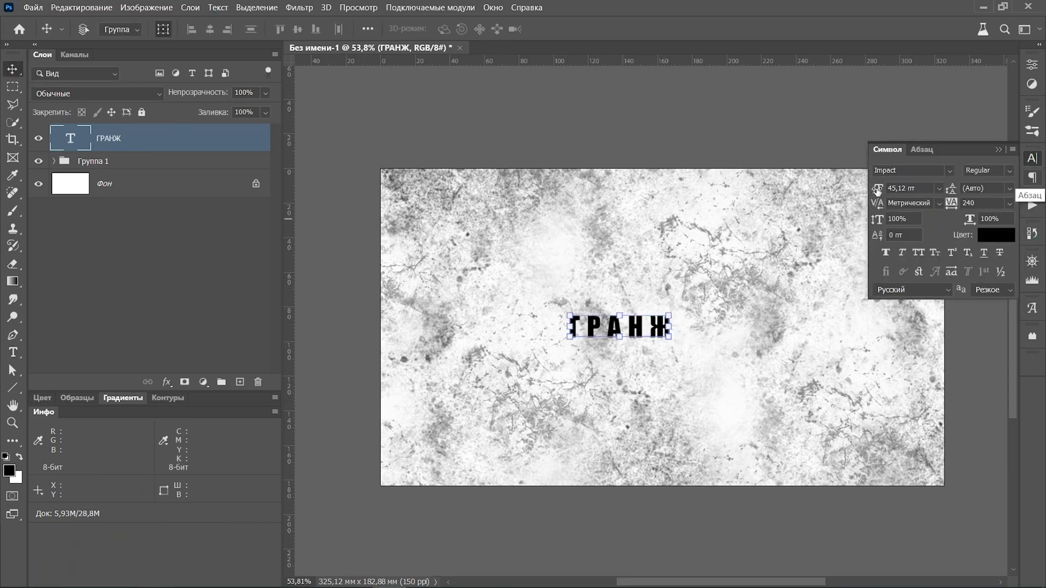
drag(957, 187, 996, 185)
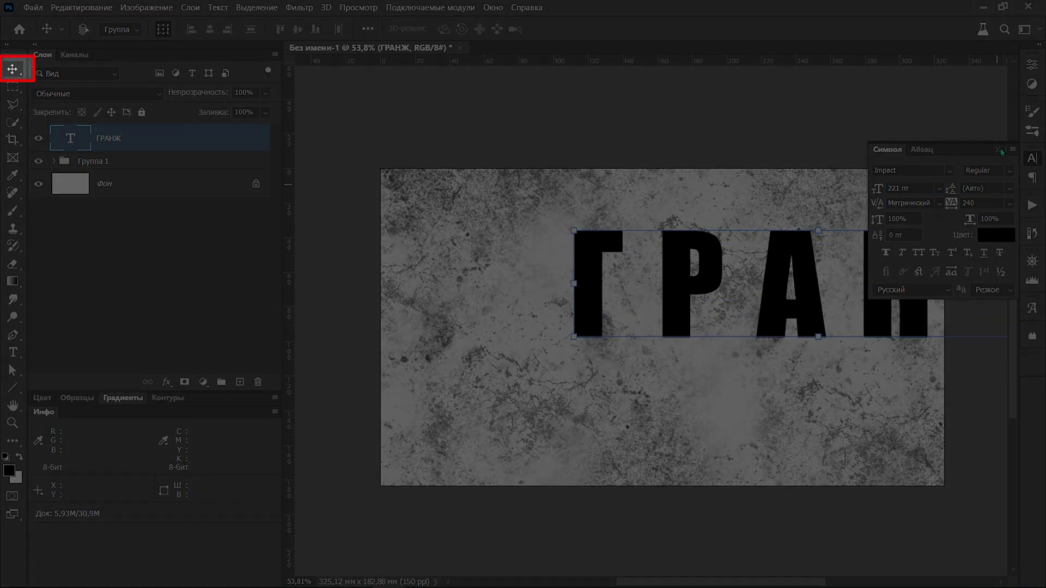
click(999, 150)
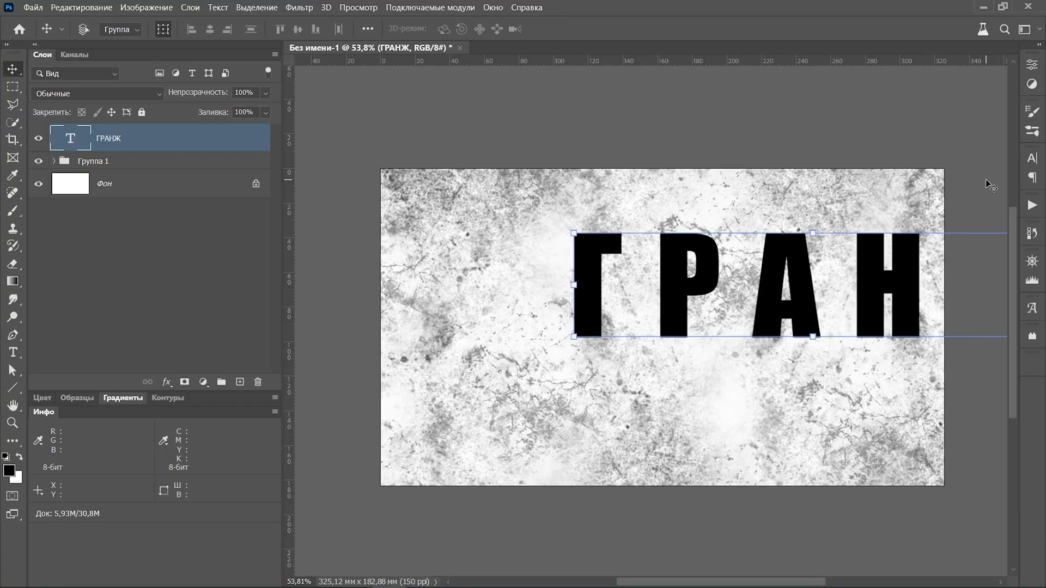
- Center the ГРАНЖ text horizontally and vertically on the whole canvas and clear the selection
key(ctrl+a)
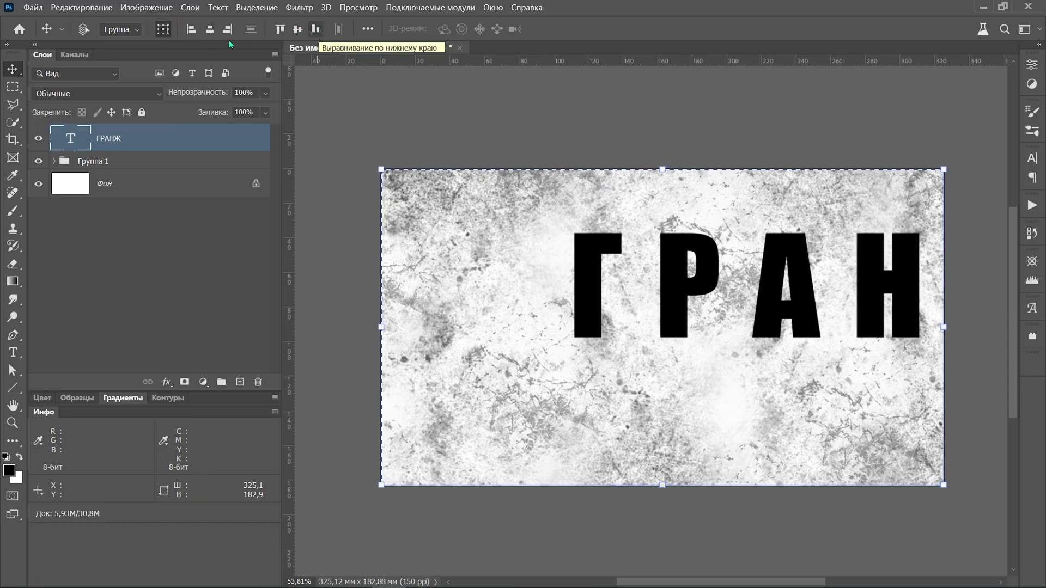
click(209, 30)
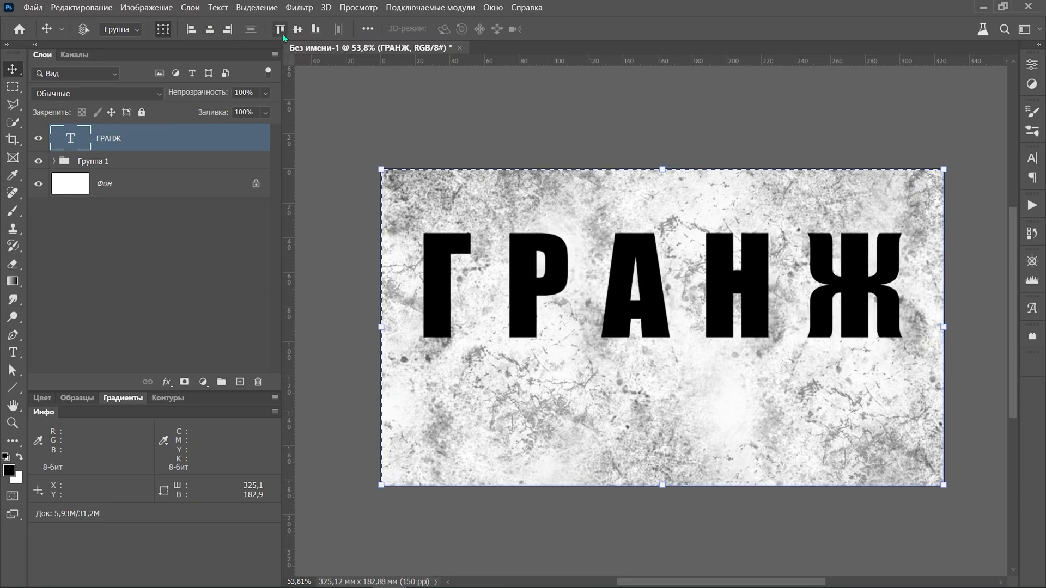
click(297, 30)
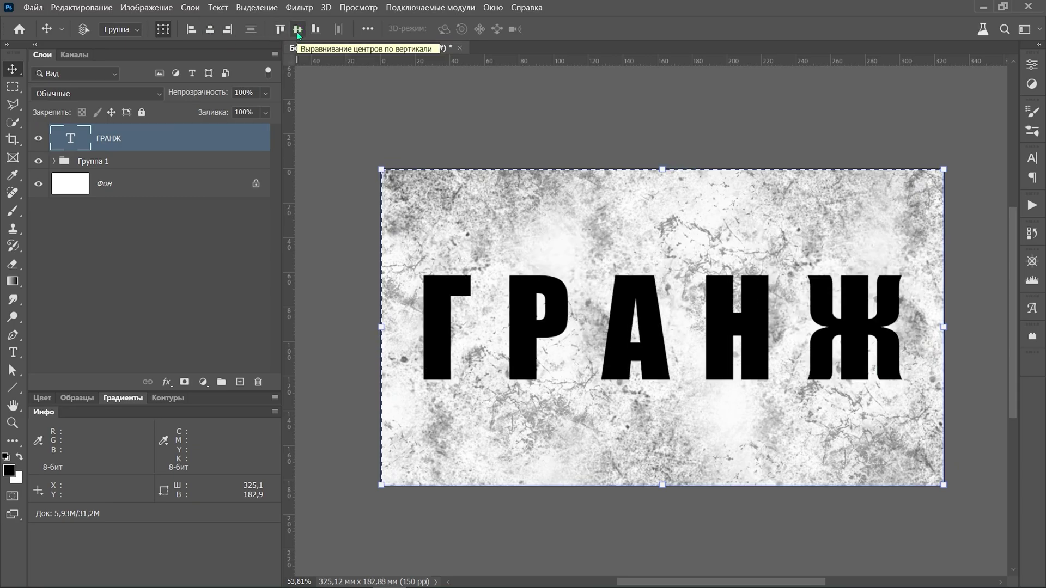
key(ctrl+d)
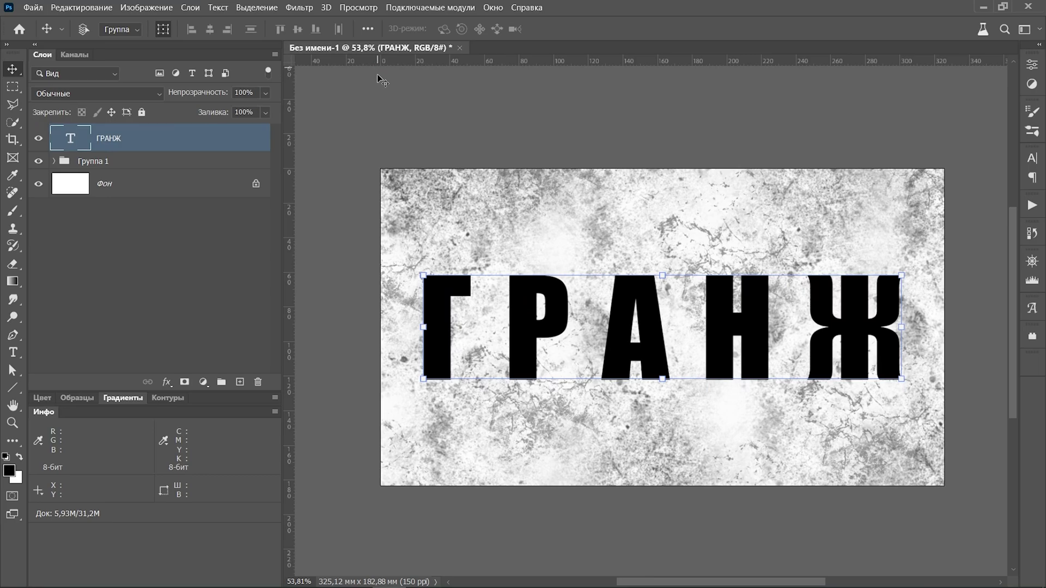
- Hide the ГРАНЖ text layer and load the RGB composite channel as a selection
click(40, 141)
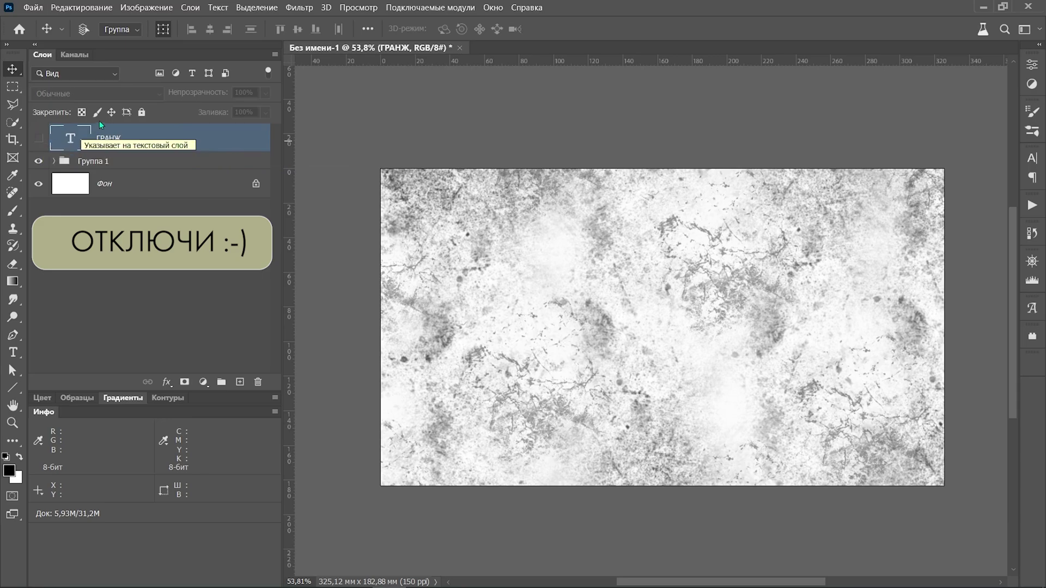
click(70, 55)
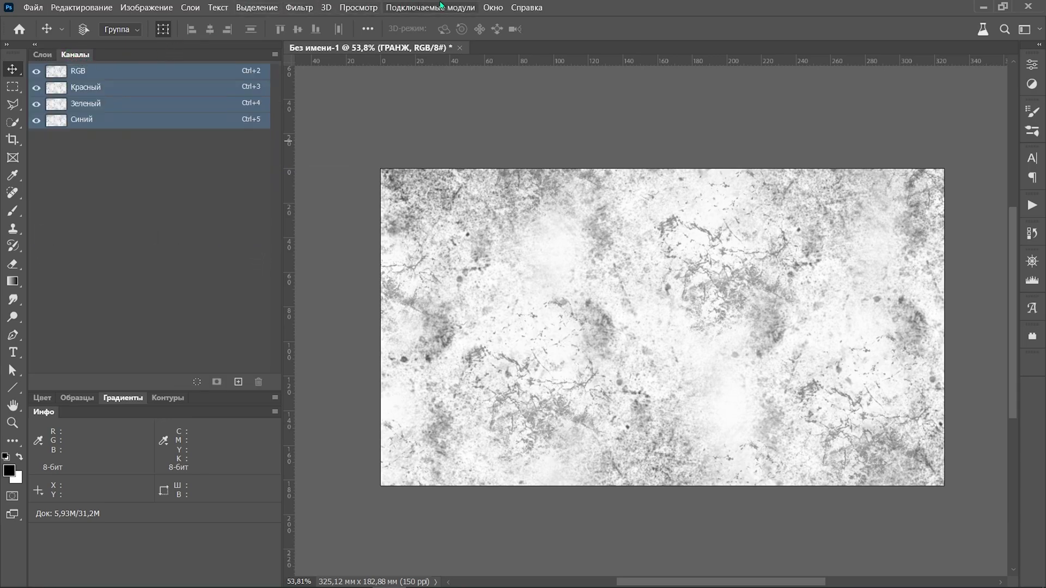
click(496, 7)
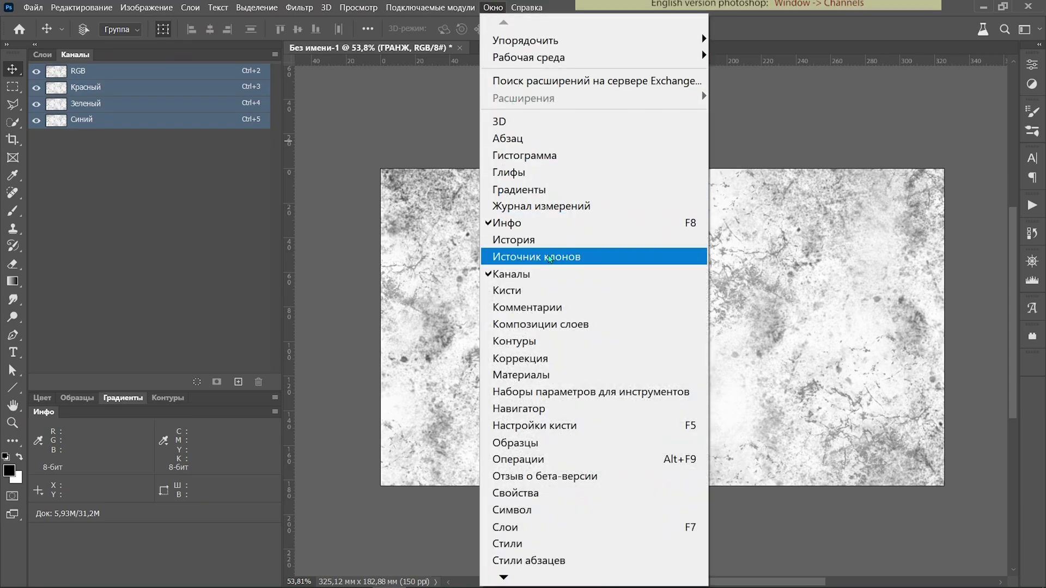
click(553, 276)
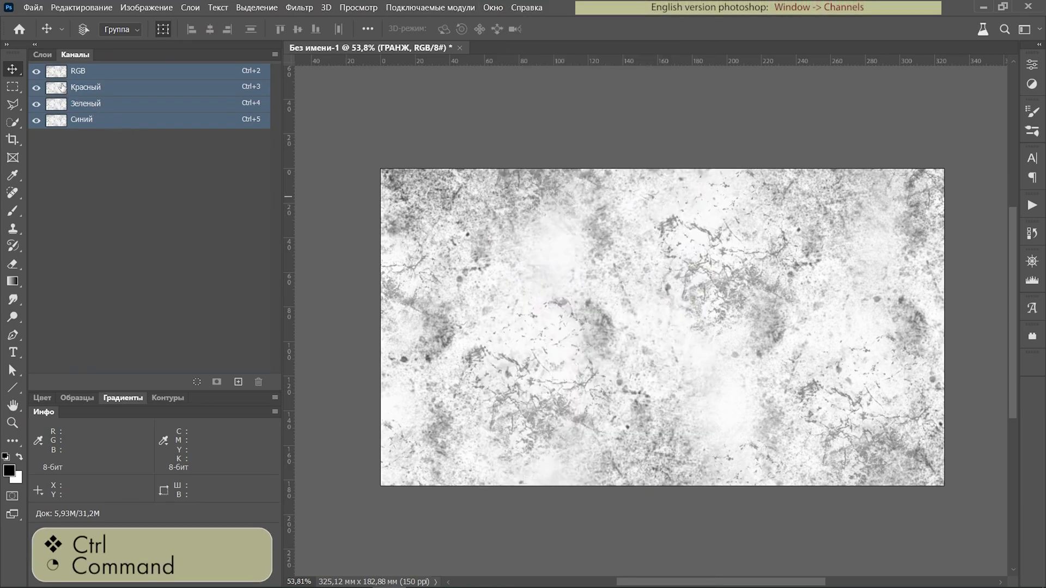
ctrl+click(56, 71)
- Show the ГРАНЖ text layer again and add a layer mask to it from the texture selection
click(49, 55)
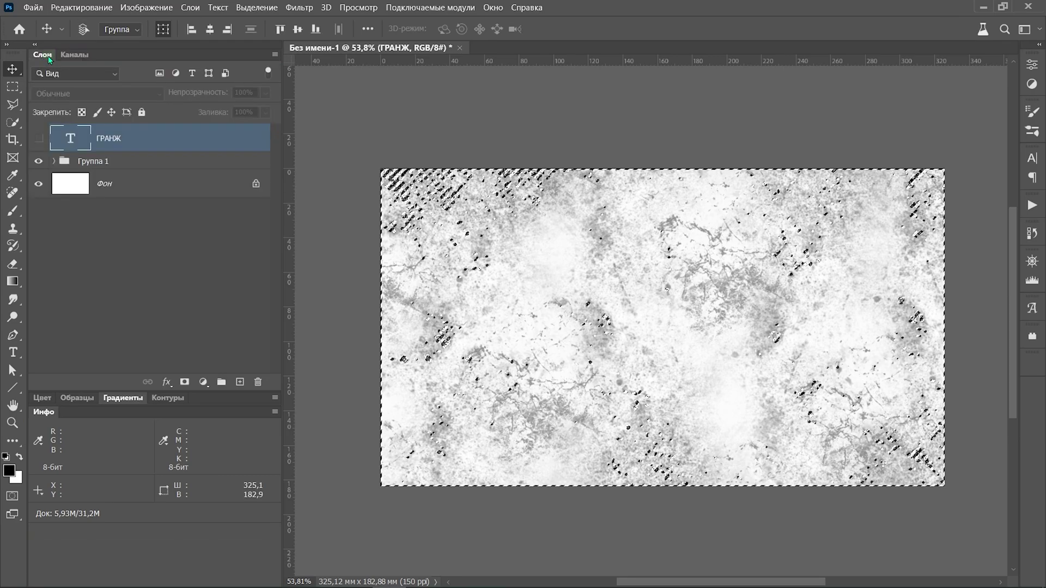
click(38, 138)
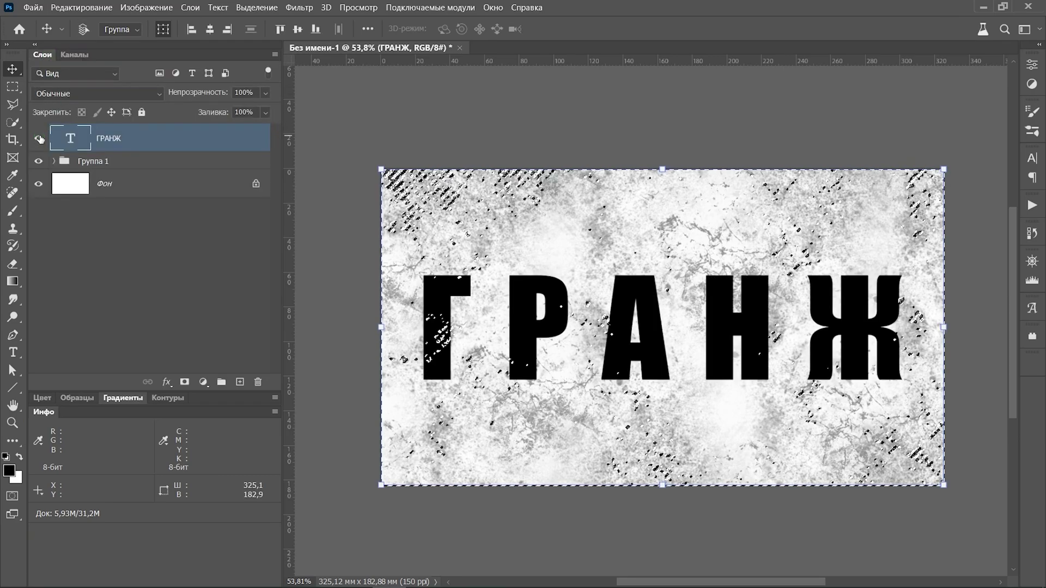
click(185, 382)
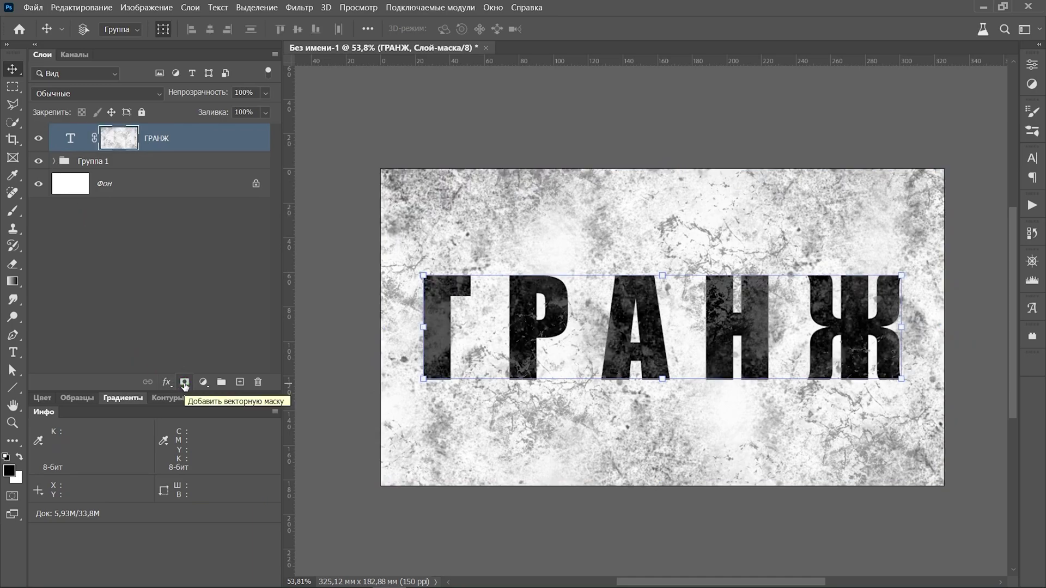
- Delete the grunge layer mask from the ГРАНЖ text layer
drag(120, 143, 260, 383)
click(494, 237)
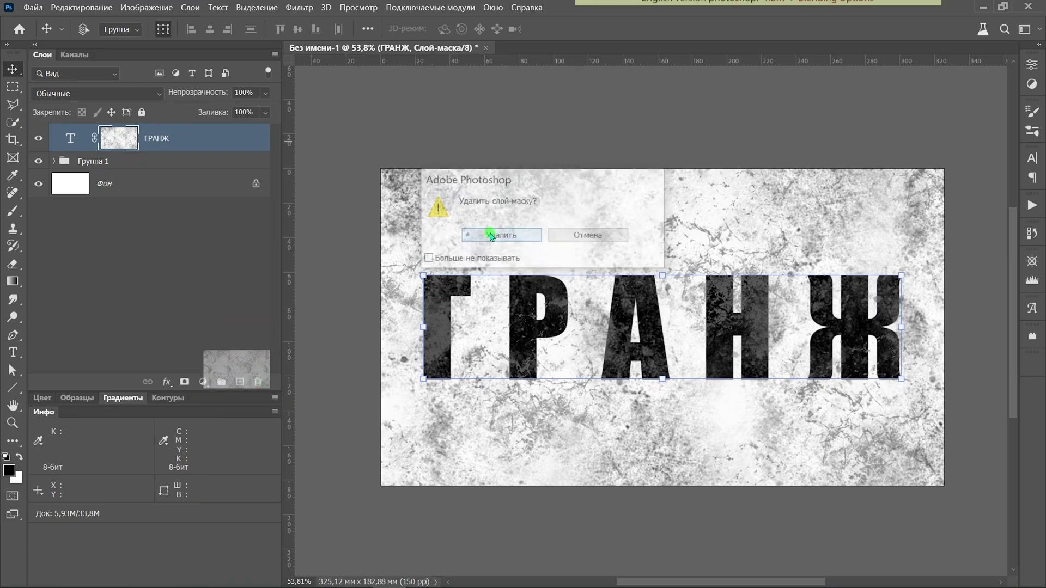
- Try eroding the ГРАНЖ text with Blend If, splitting the Underlying Layer values to 0/224 and 237/255, and undo the change
right_click(222, 140)
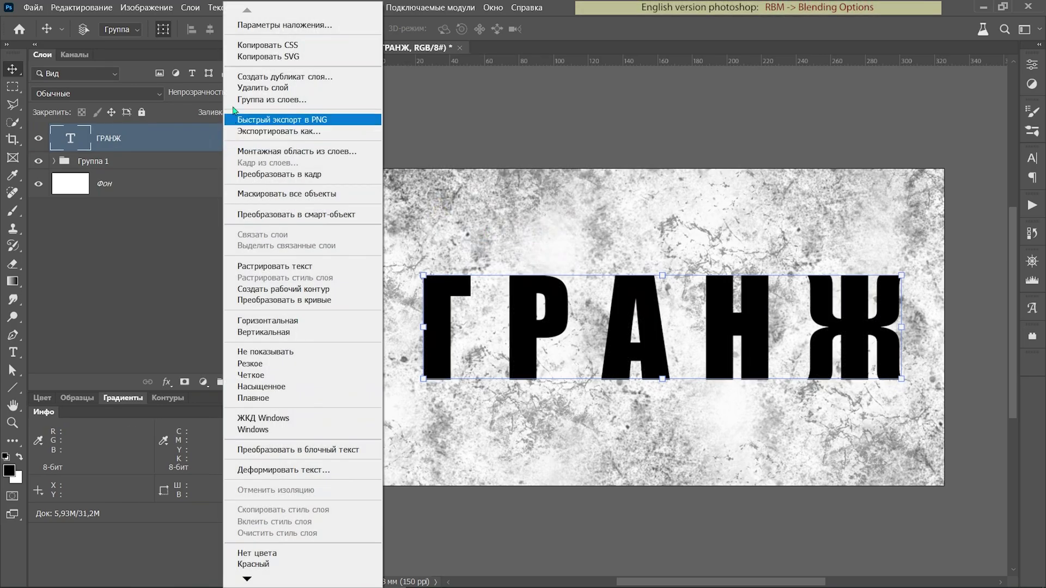
click(263, 26)
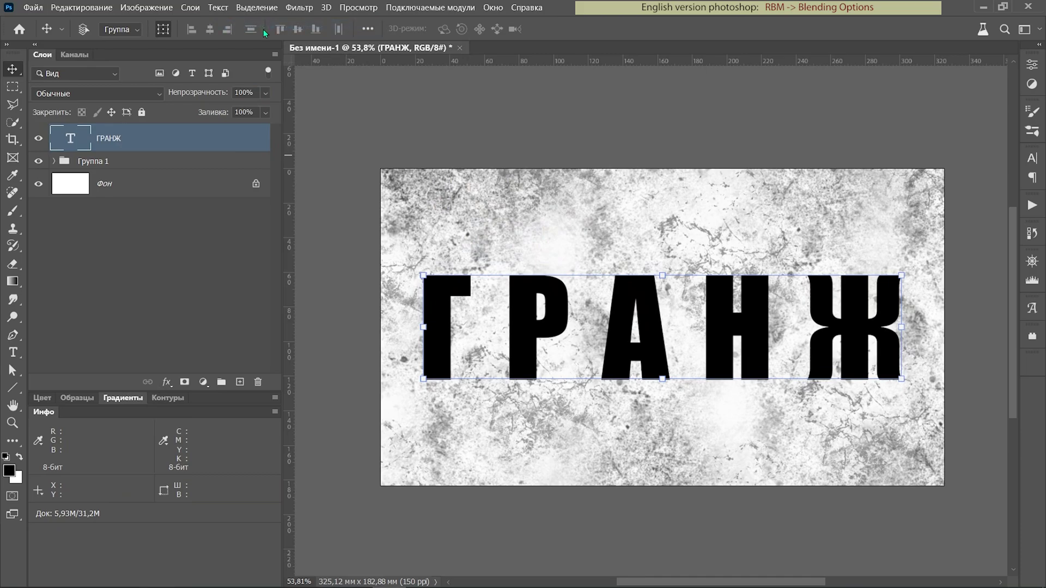
key(alt)
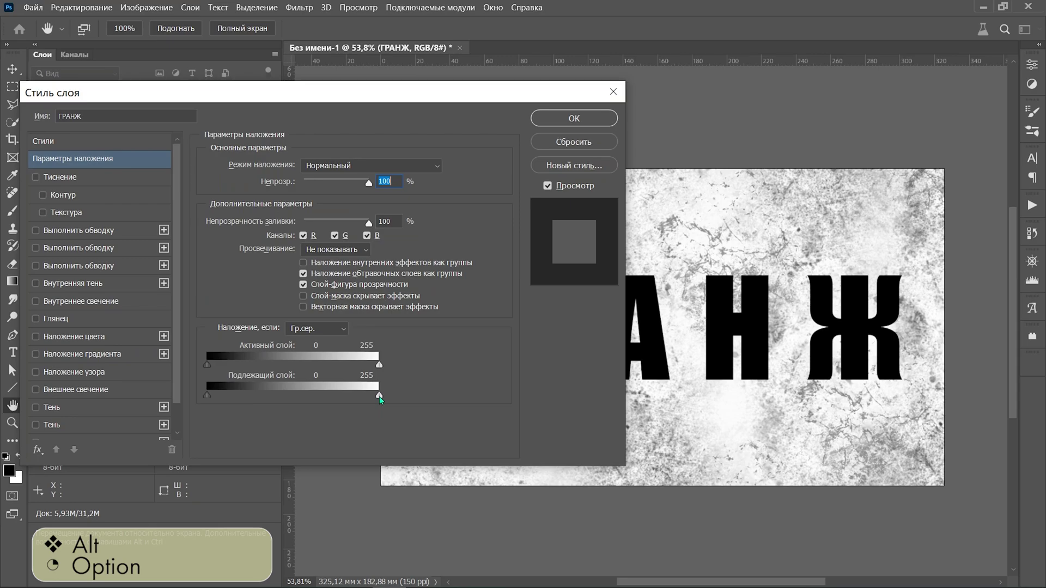
drag(379, 398, 366, 397)
key(alt)
drag(211, 396, 355, 399)
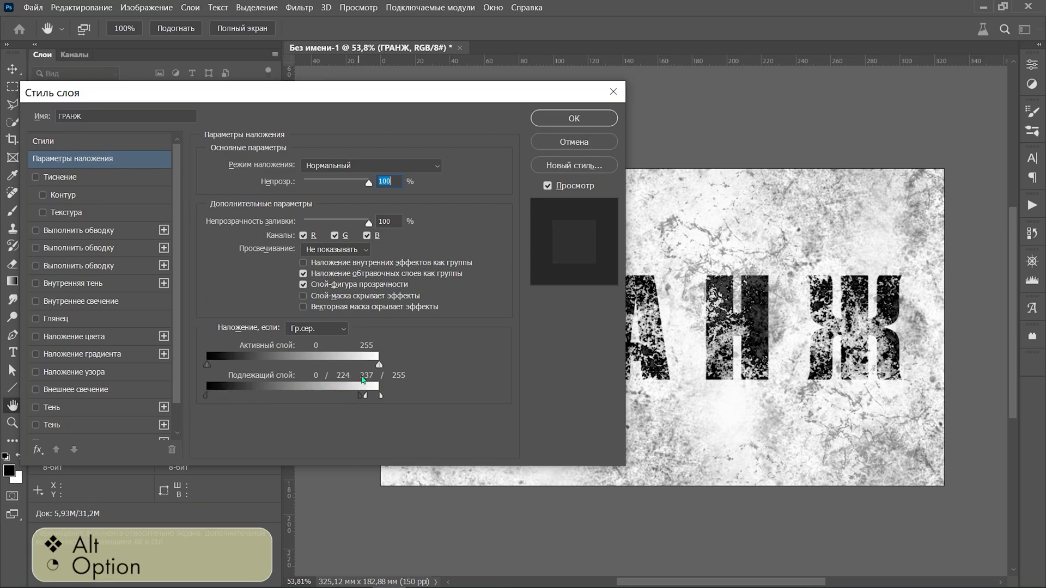
click(575, 120)
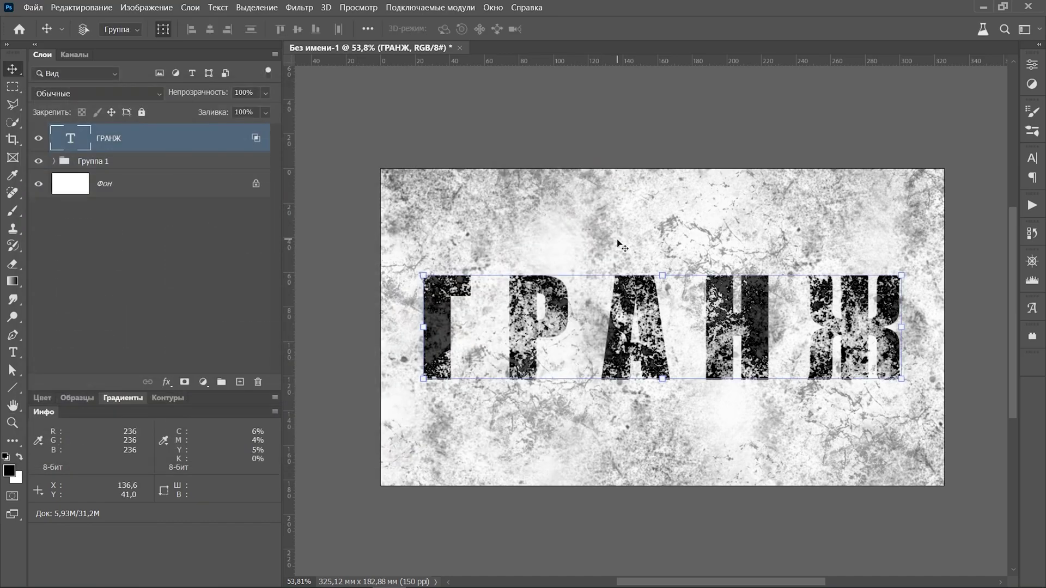
key(ctrl+z)
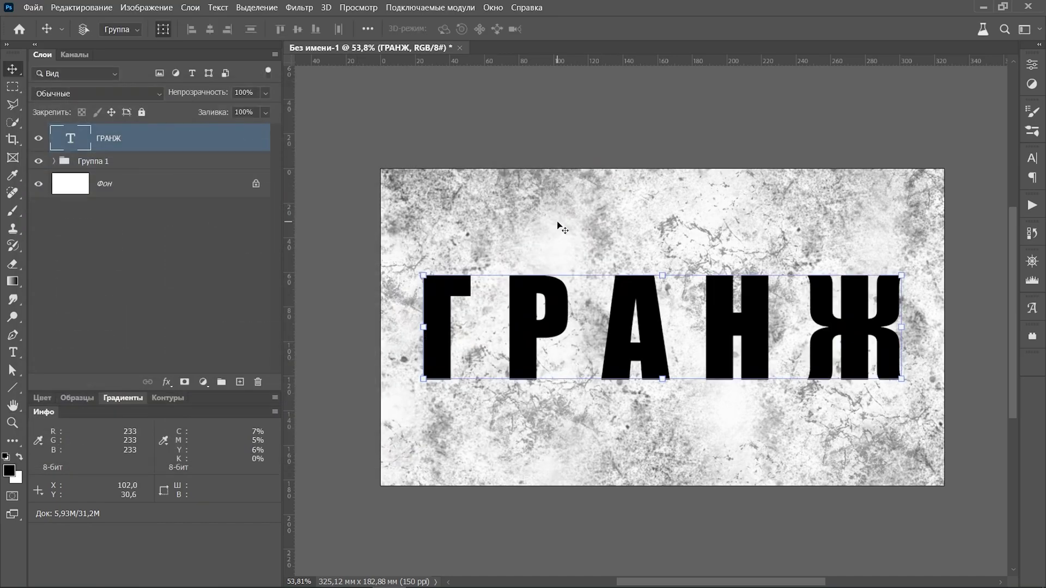
- Add a layer mask to the ГРАНЖ text layer and brush black grunge marks onto it across the letters
click(184, 383)
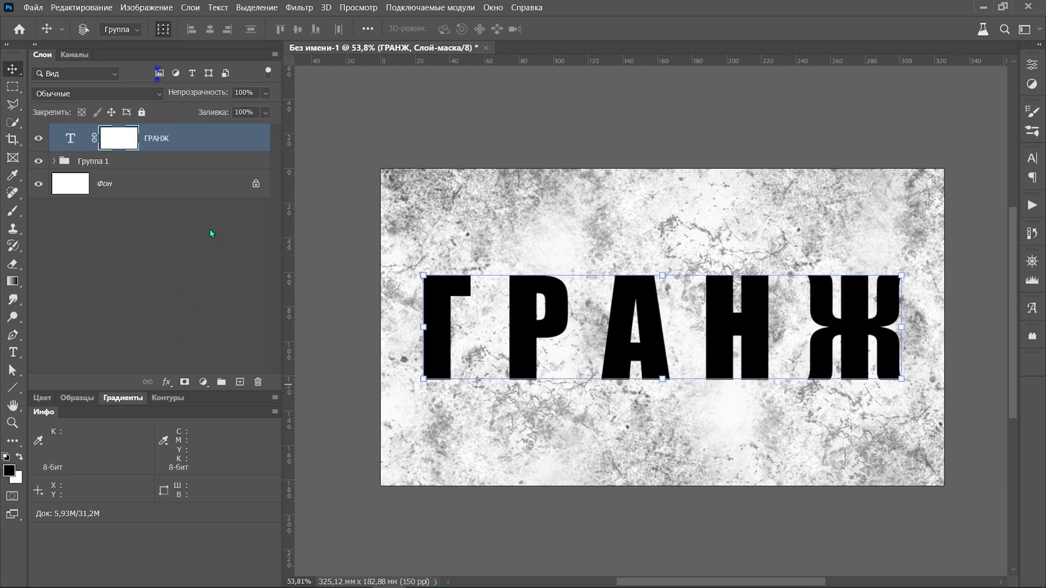
click(10, 211)
mouse_move(414, 415)
mouse_down()
mouse_move(553, 280)
mouse_move(934, 350)
mouse_move(724, 215)
mouse_move(532, 418)
mouse_move(702, 235)
mouse_move(616, 217)
mouse_up()
- Wear the ГРАНЖ text mask further with stamps of the 1067-pixel grunge brush and undo the last stamp
right_click(595, 281)
click(612, 397)
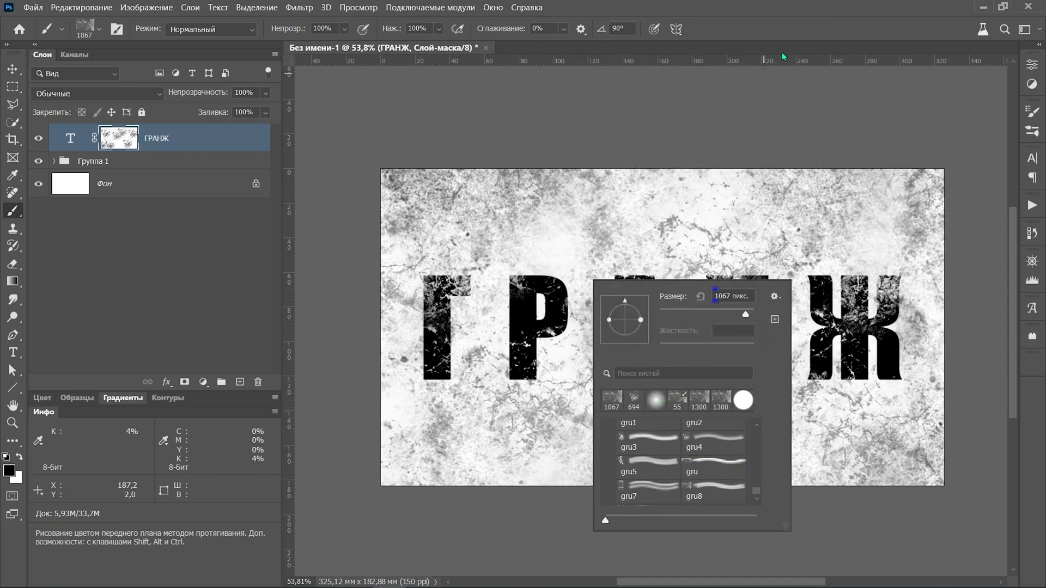
click(806, 147)
mouse_move(806, 147)
mouse_down()
mouse_move(444, 351)
mouse_move(654, 245)
mouse_move(861, 243)
mouse_up()
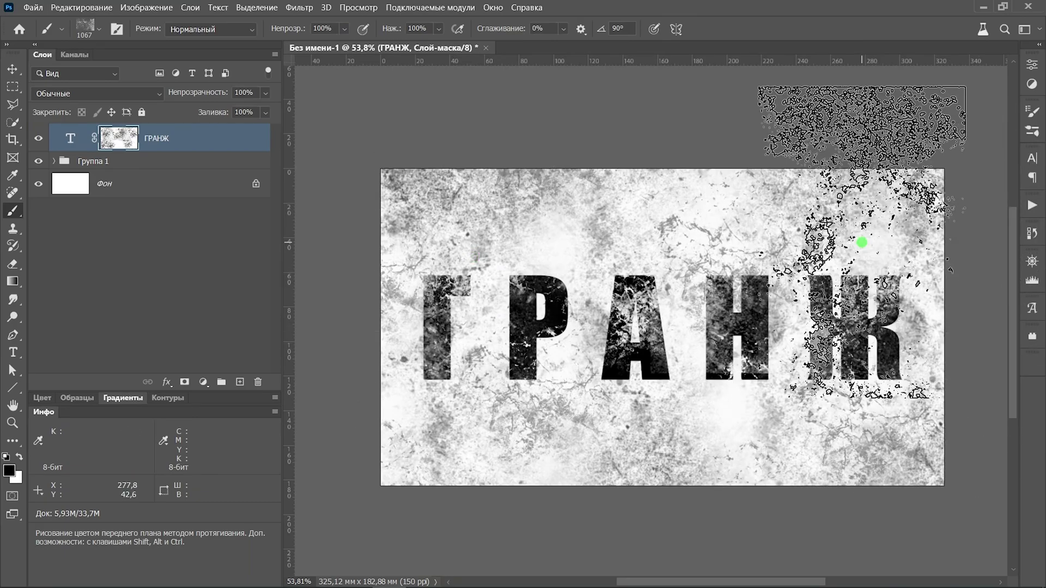
click(670, 474)
key(ctrl+z)
- Rotate the grunge brush to -90° and stamp it again over the ГРАНЖ letters on the mask
right_click(662, 300)
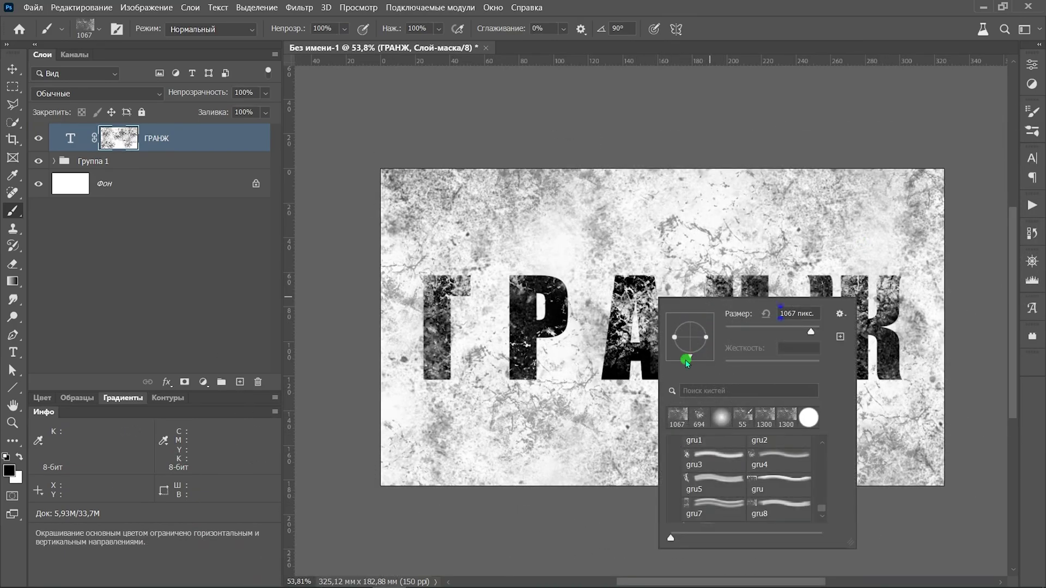
click(686, 362)
key(Return)
click(532, 420)
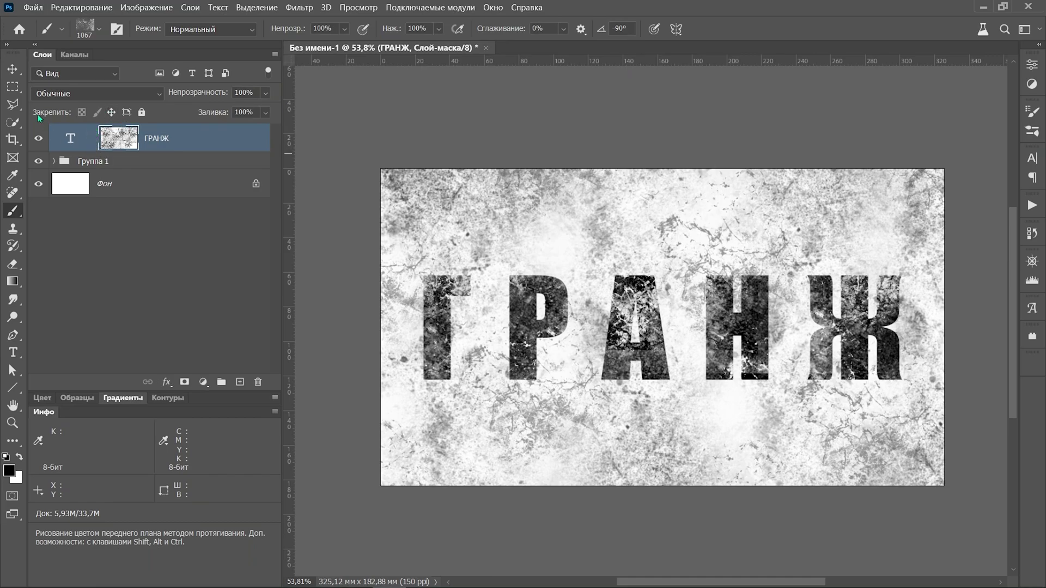
- Move and transform the unlinked grunge mask independently of the ГРАНЖ text
key(v)
drag(526, 225, 428, 266)
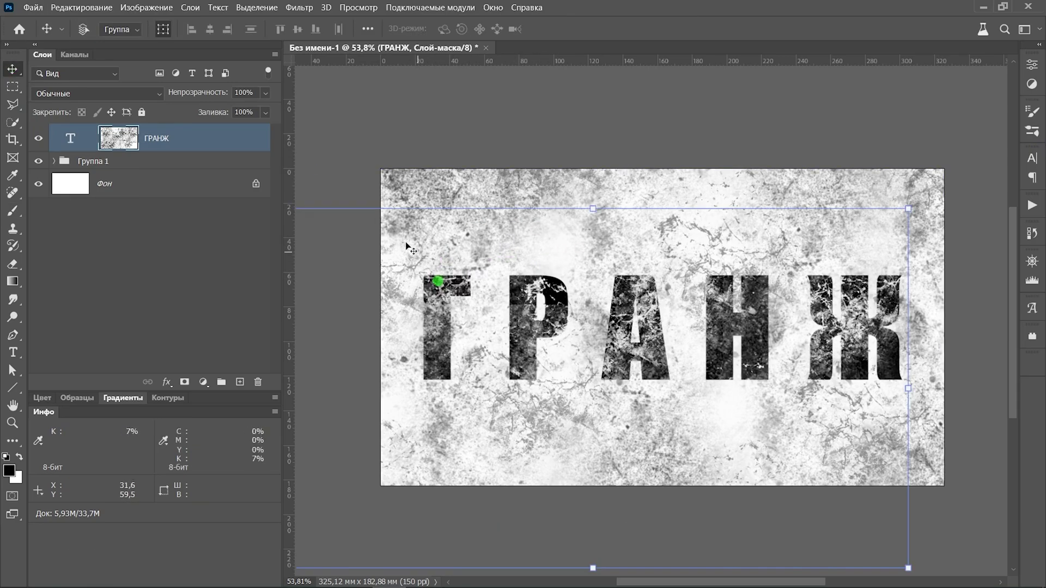
drag(908, 209, 807, 268)
drag(621, 336, 718, 291)
drag(489, 223, 534, 94)
click(805, 29)
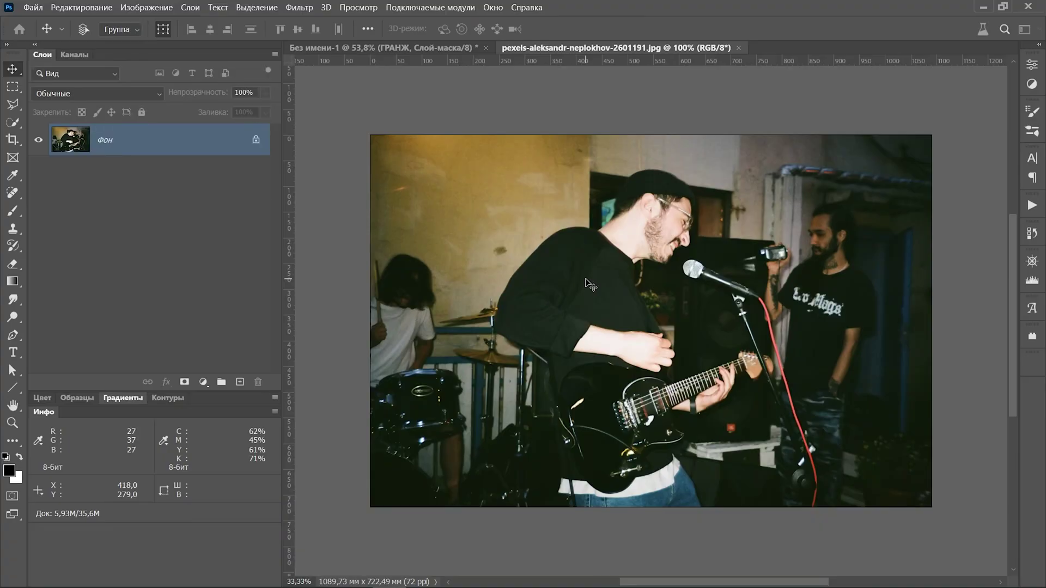
- Place the Grunge Texture image from the Грандж эффект folder over the photo and stretch its width symmetrically to about 130% to cover the canvas
key(alt+Tab)
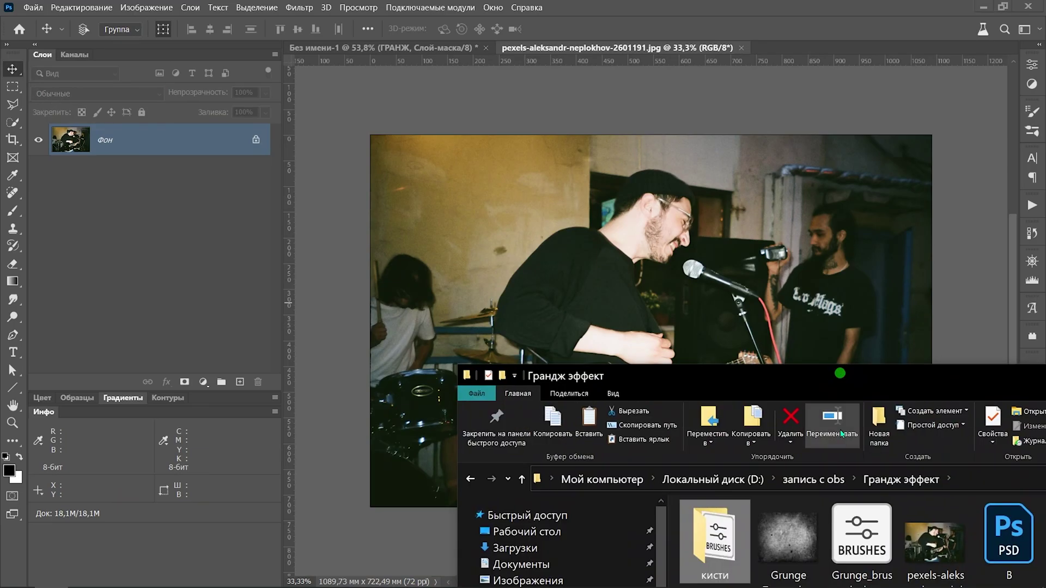
drag(788, 537, 619, 238)
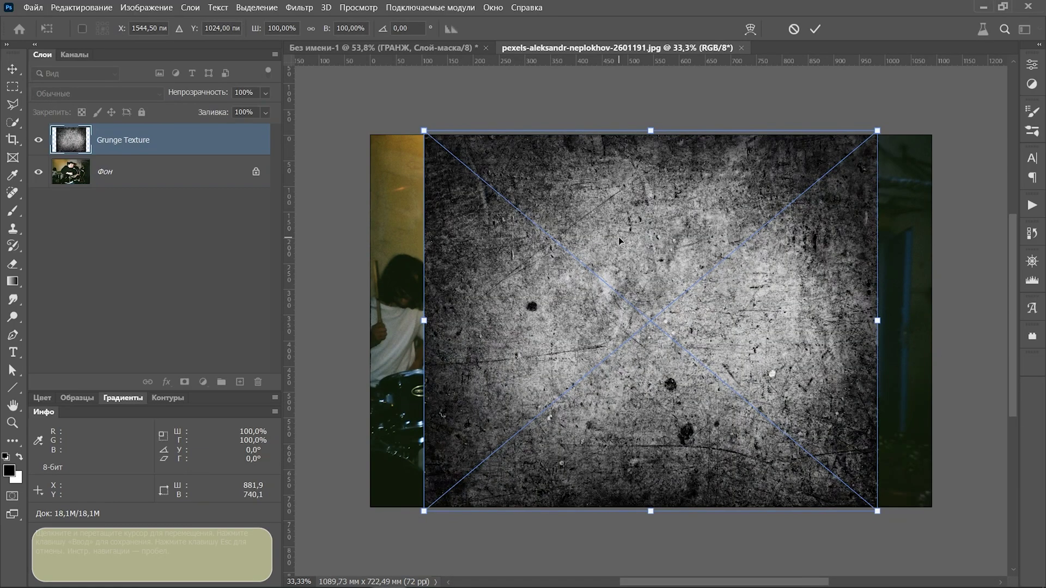
key(alt)
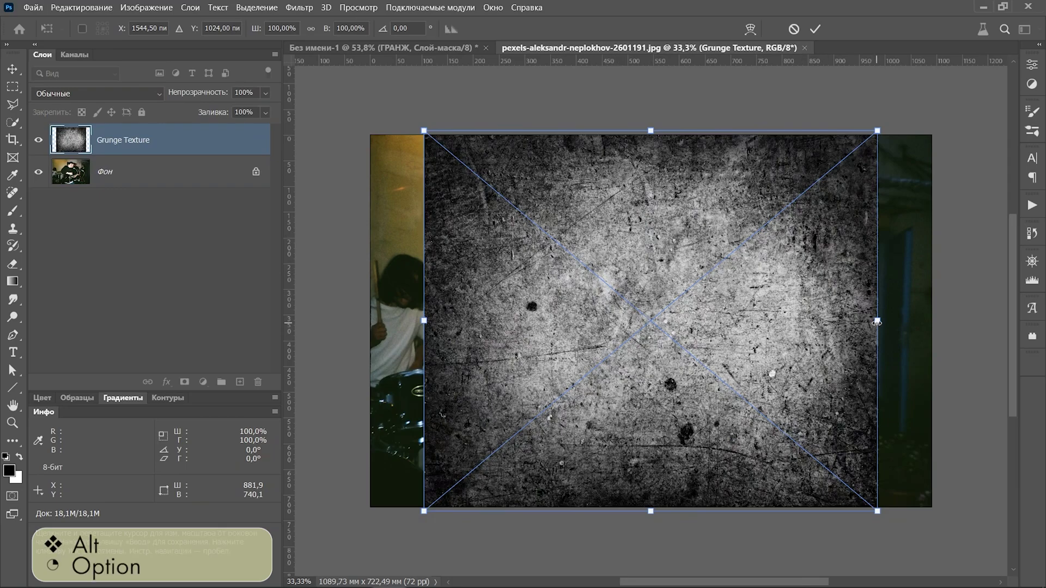
drag(877, 323, 945, 329)
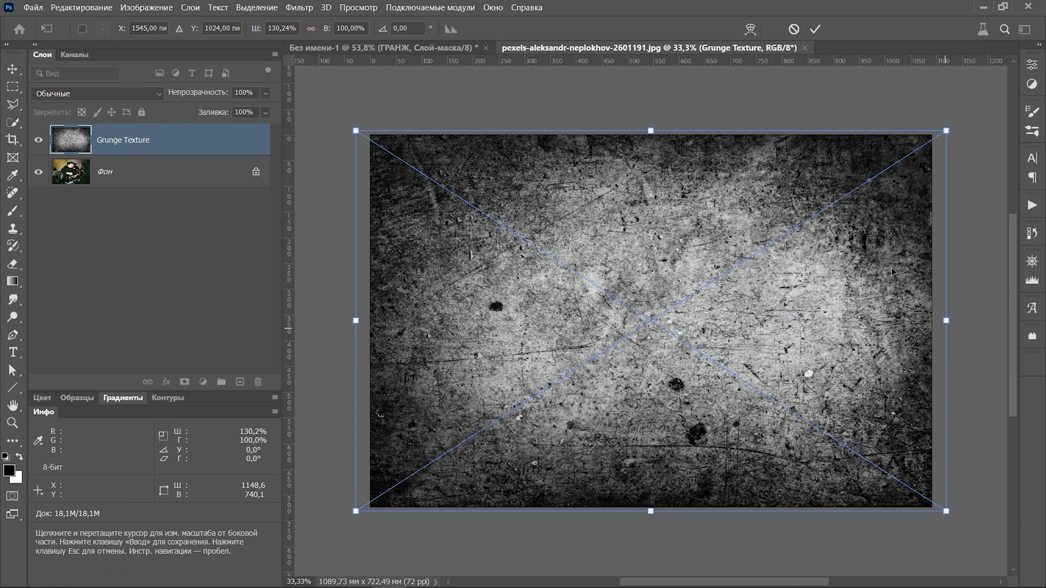
click(815, 30)
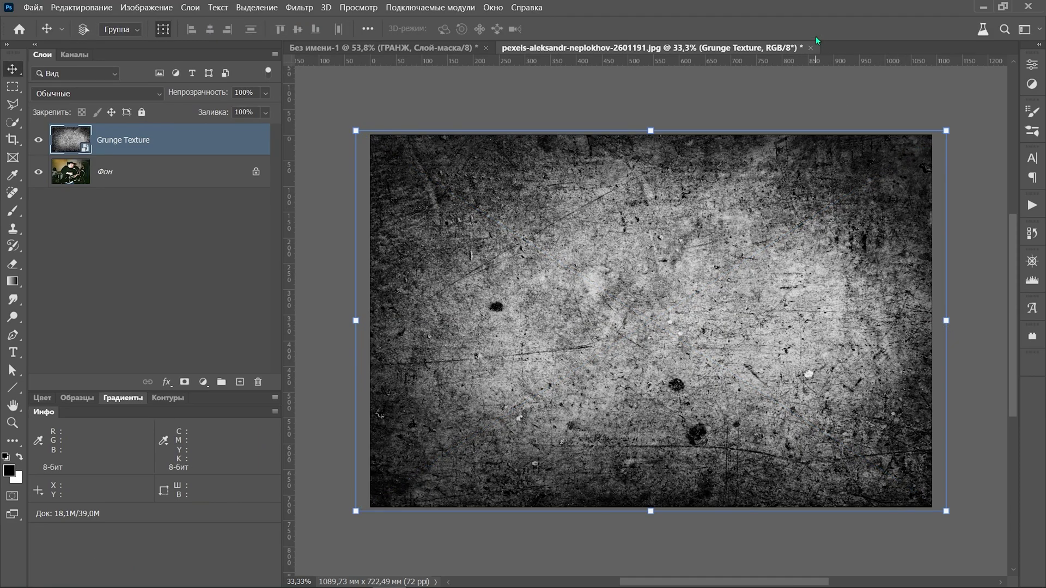
- Duplicate the Grunge Texture smart object layer twice
right_click(165, 146)
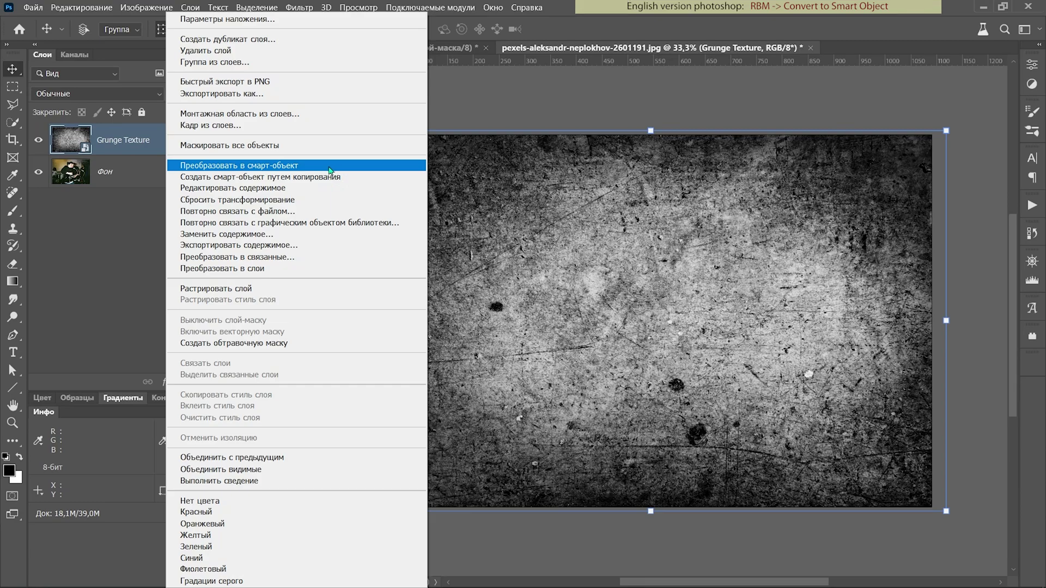
key(Escape)
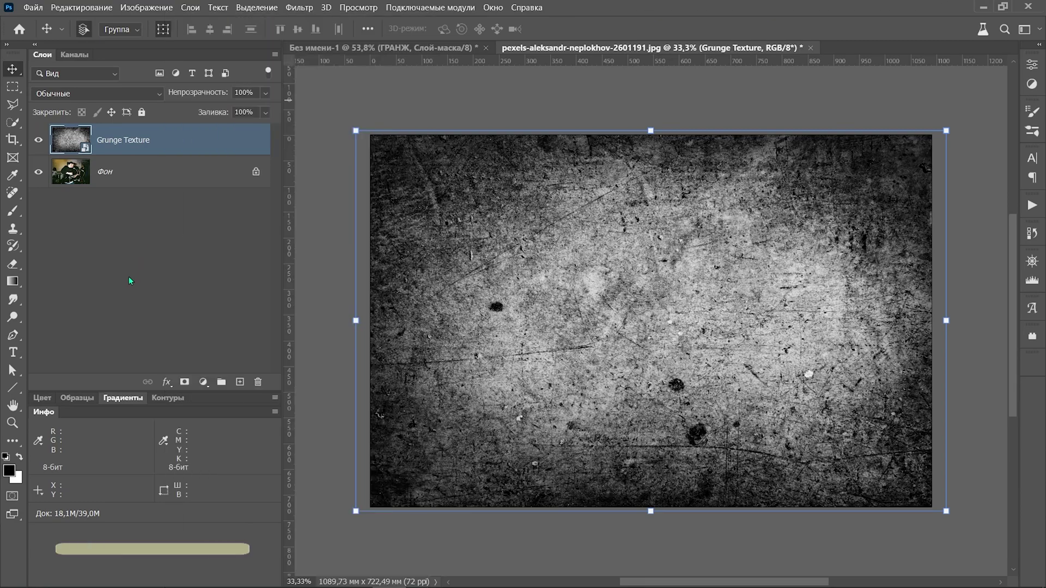
key(ctrl+j)
key(ctrl+j)
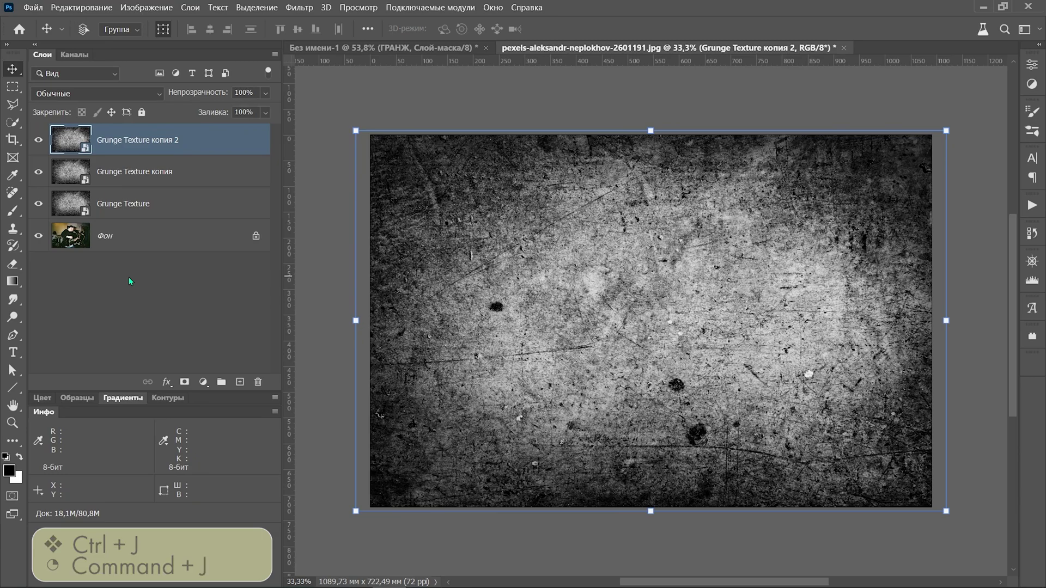
- Set the original Grunge Texture layer to Multiply and split the white Blend If slider of its underlying layer to 0/255
click(172, 203)
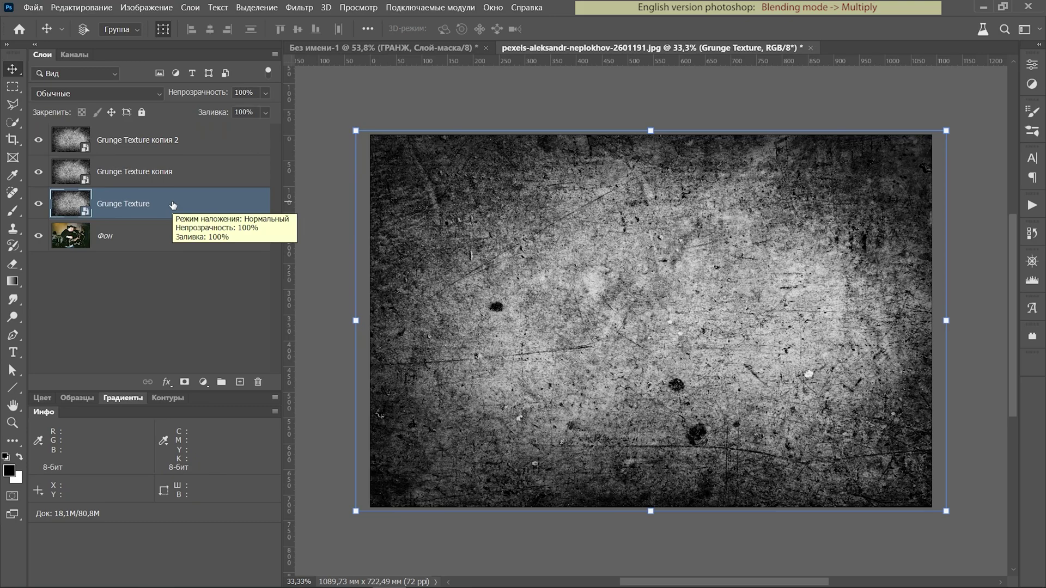
click(129, 90)
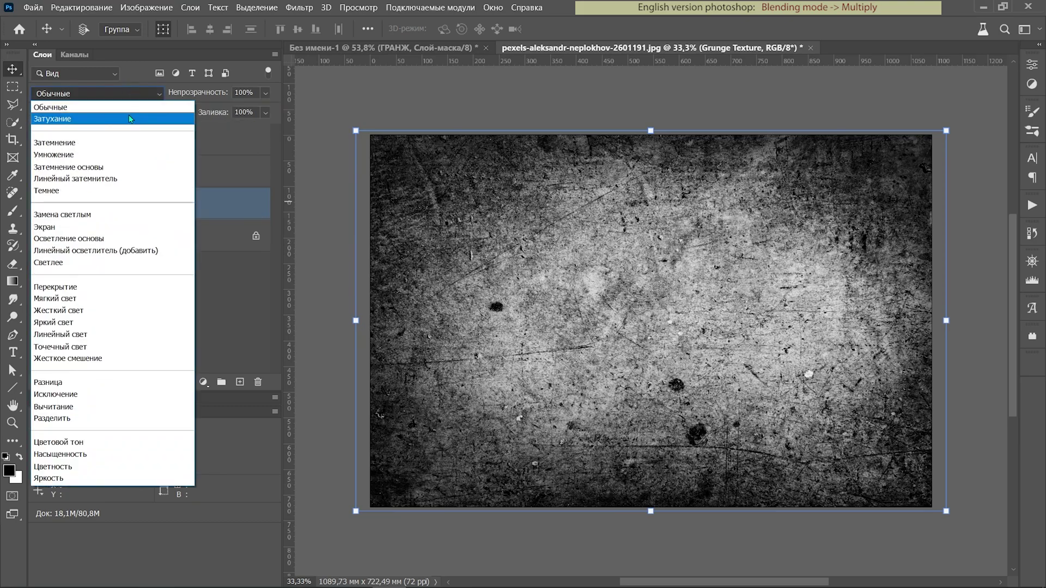
click(125, 155)
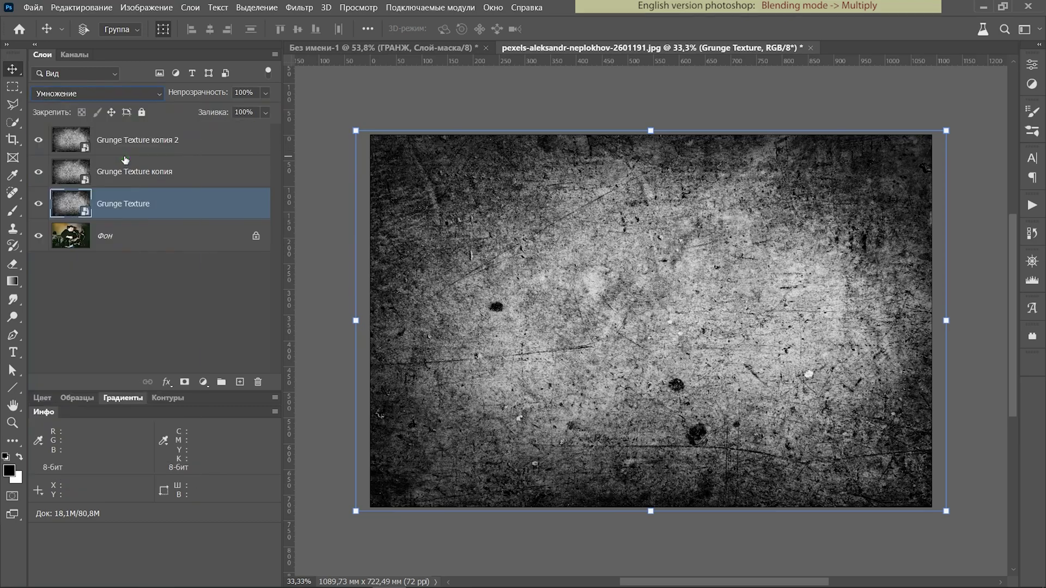
click(193, 208)
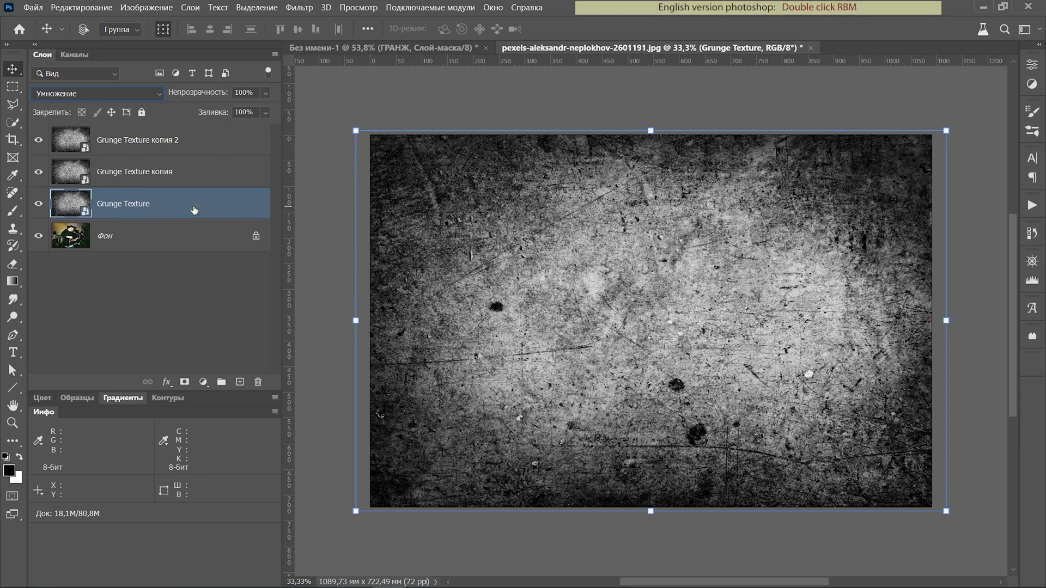
double_click(194, 210)
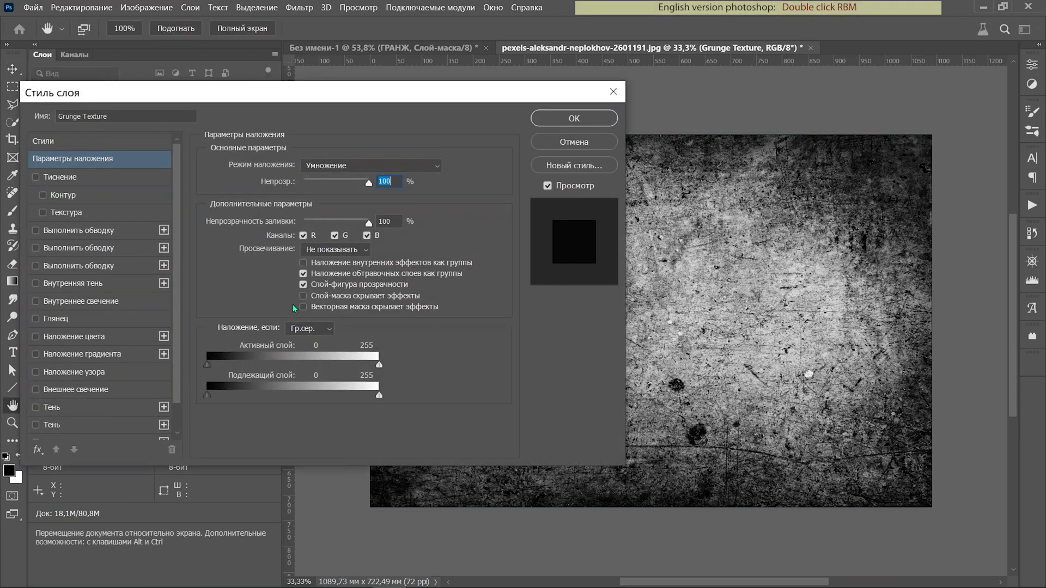
key(alt)
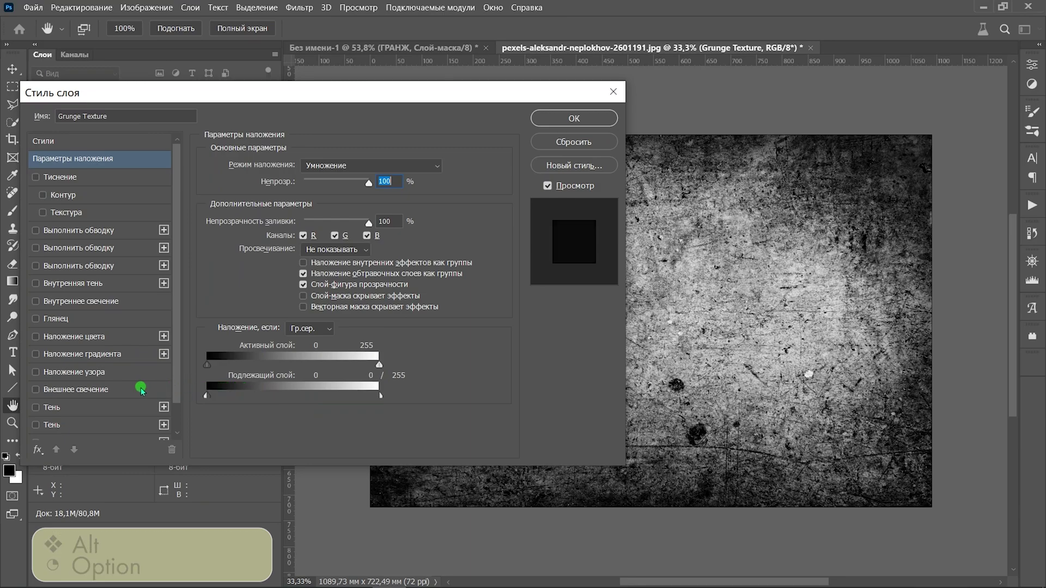
click(574, 119)
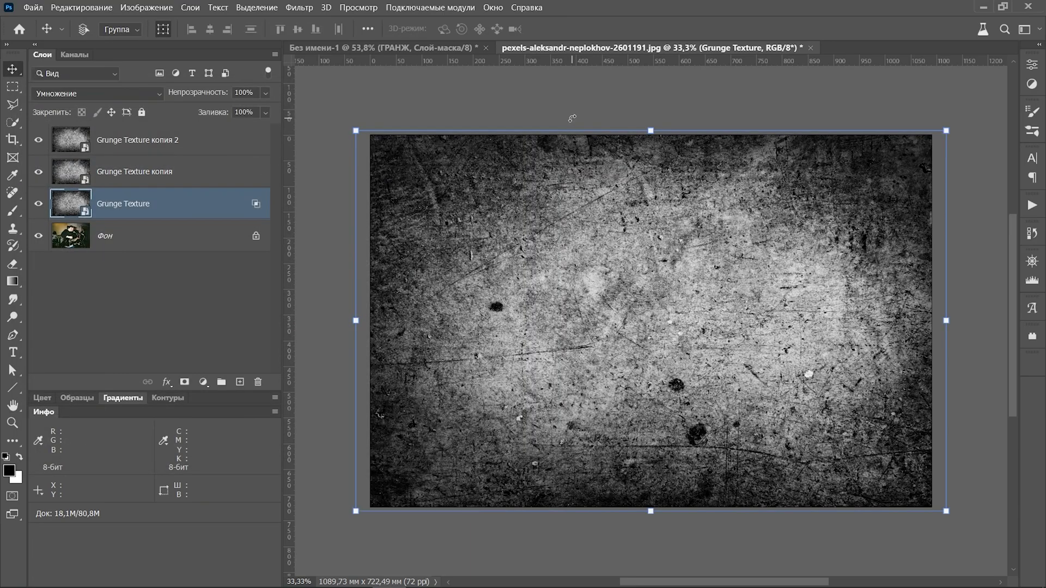
- Set the Grunge Texture копия layer to Screen and split the black Blend If slider of its underlying layer to 0/255
click(199, 173)
click(152, 88)
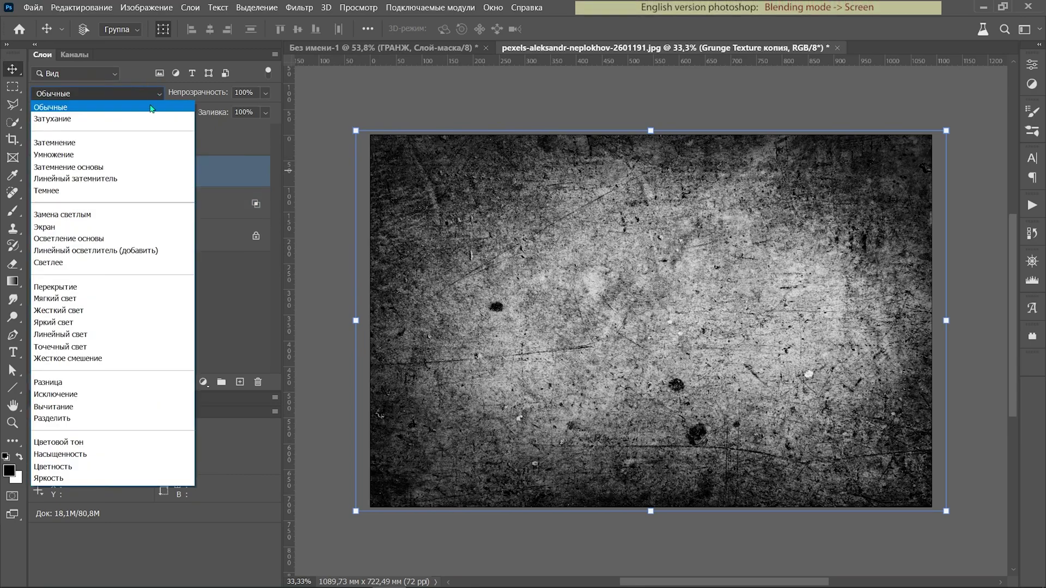
click(126, 227)
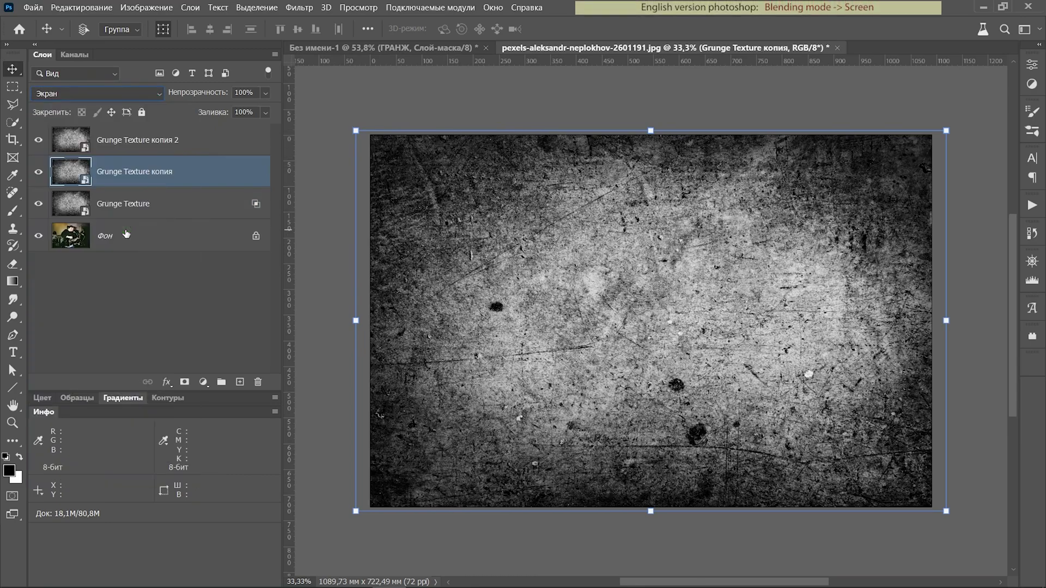
double_click(194, 174)
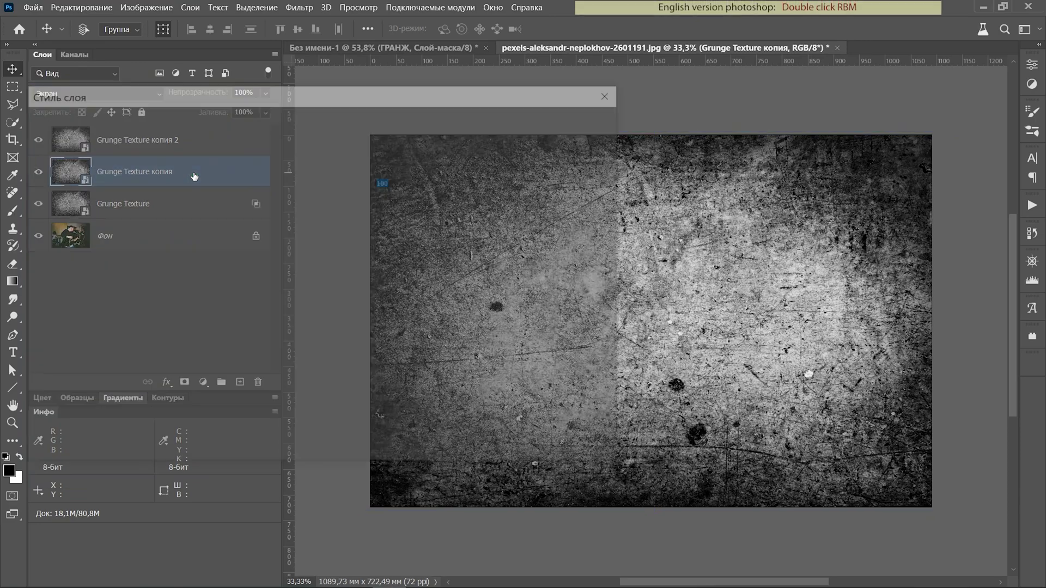
drag(210, 398, 319, 393)
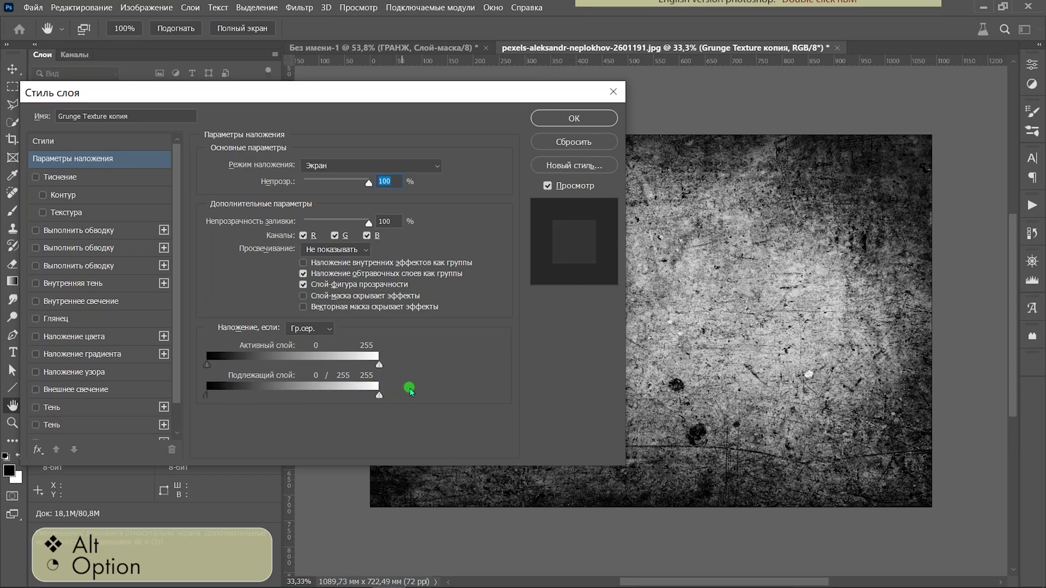
click(569, 120)
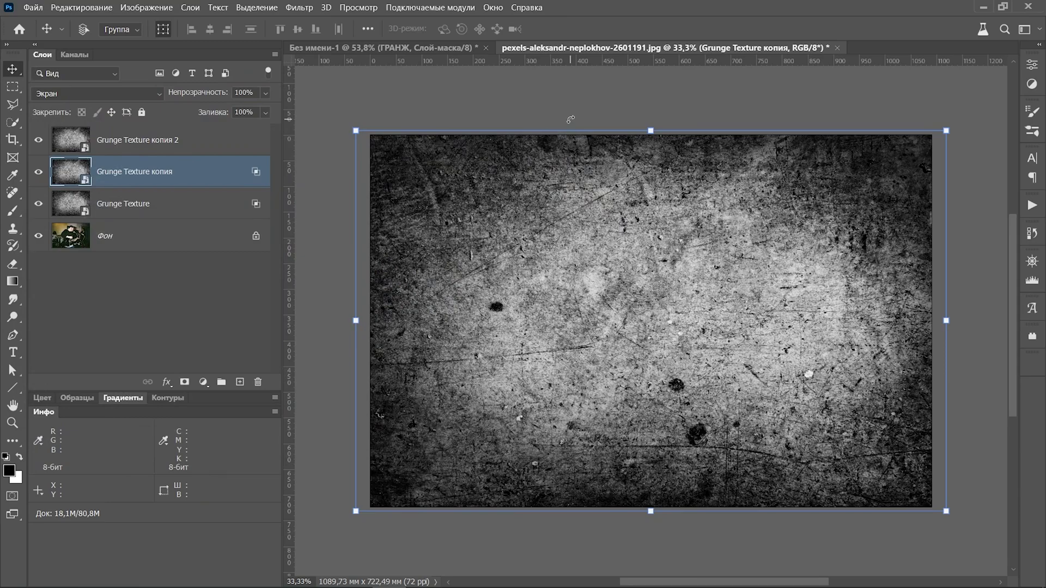
- Invert the Grunge Texture копия 2 layer and blend it in Screen mode at 25% opacity
click(131, 142)
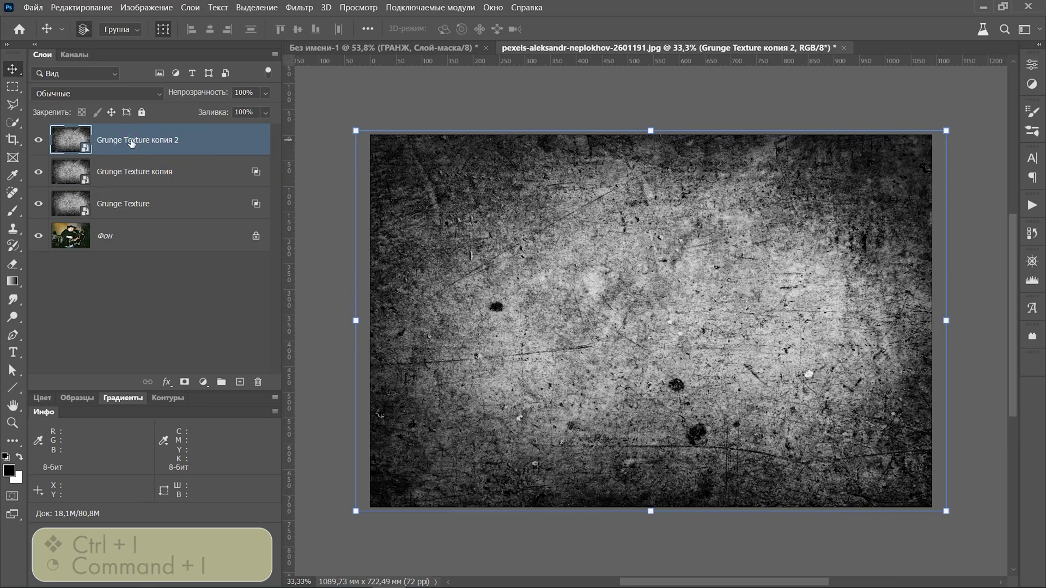
key(ctrl+i)
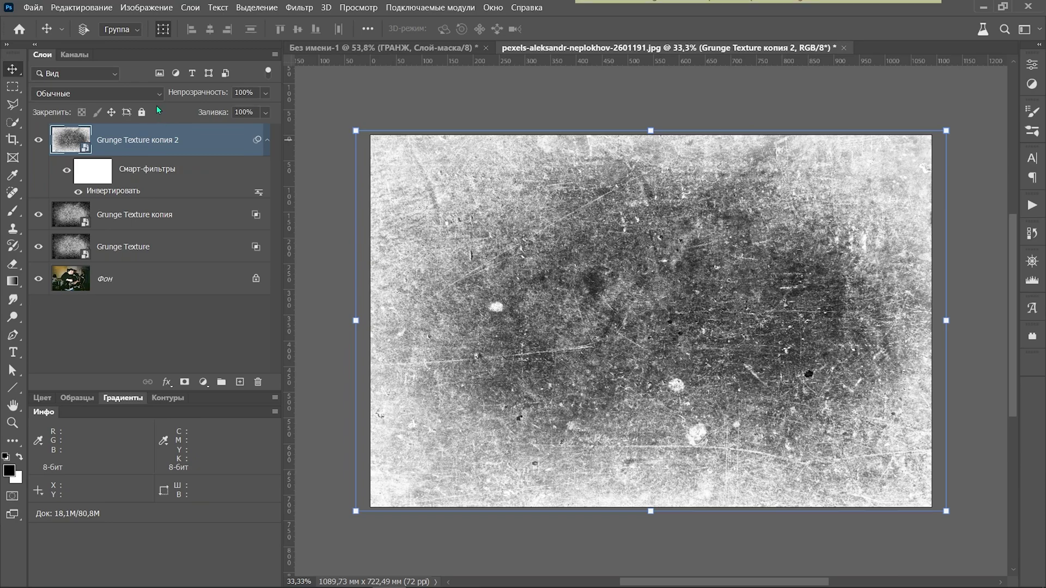
click(154, 93)
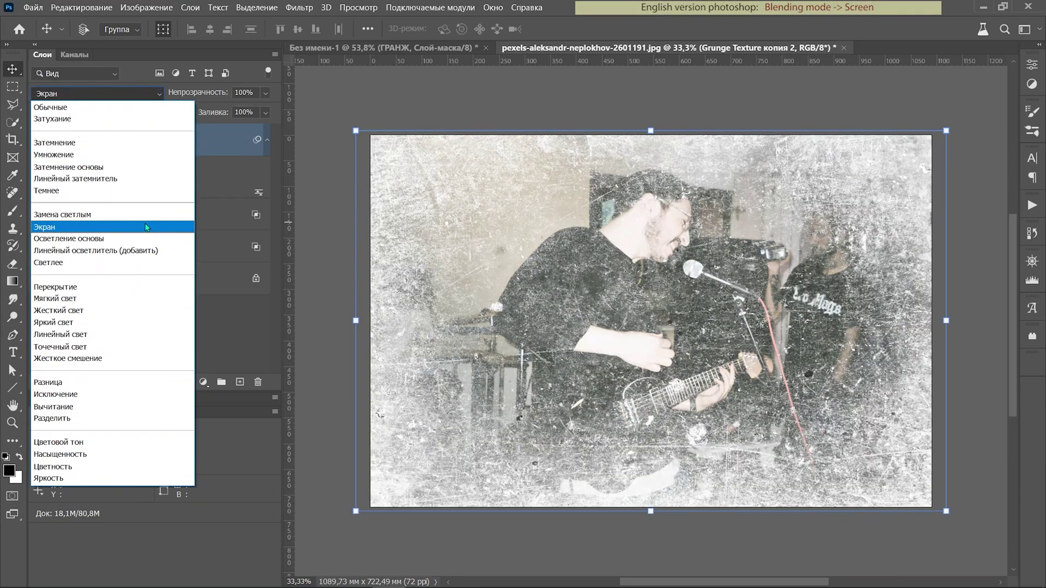
click(146, 228)
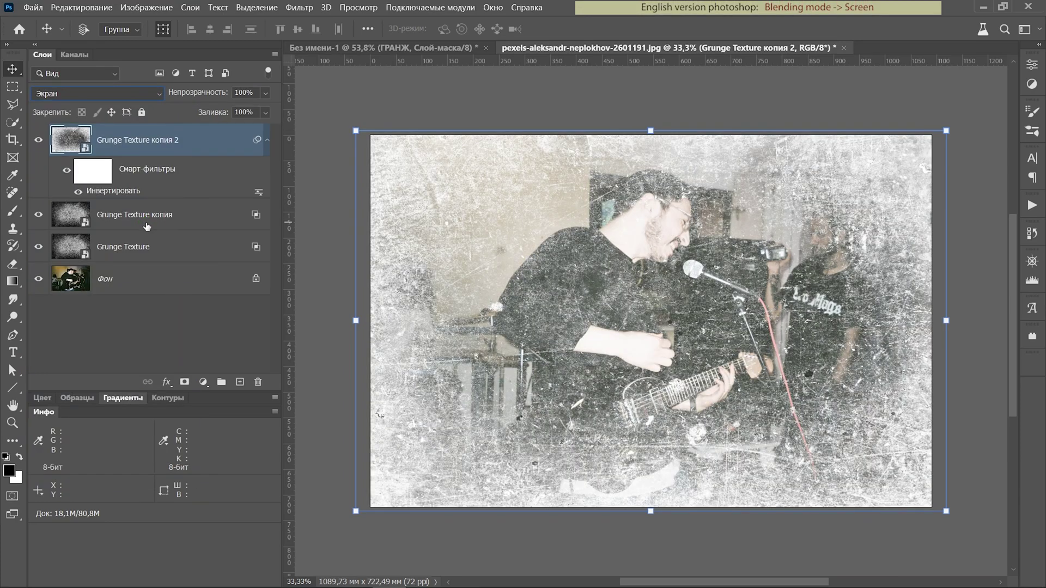
click(253, 93)
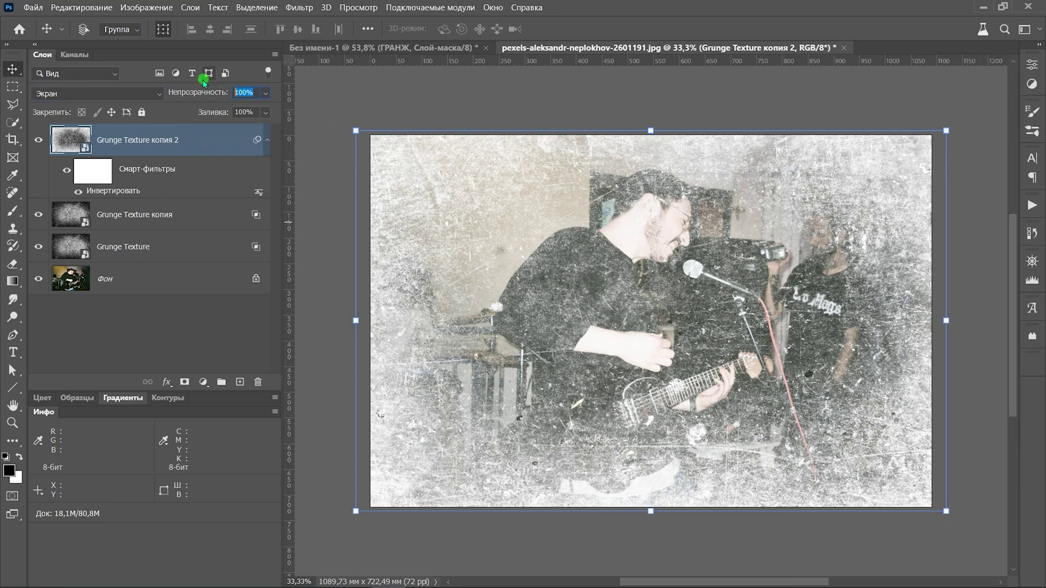
text(25)
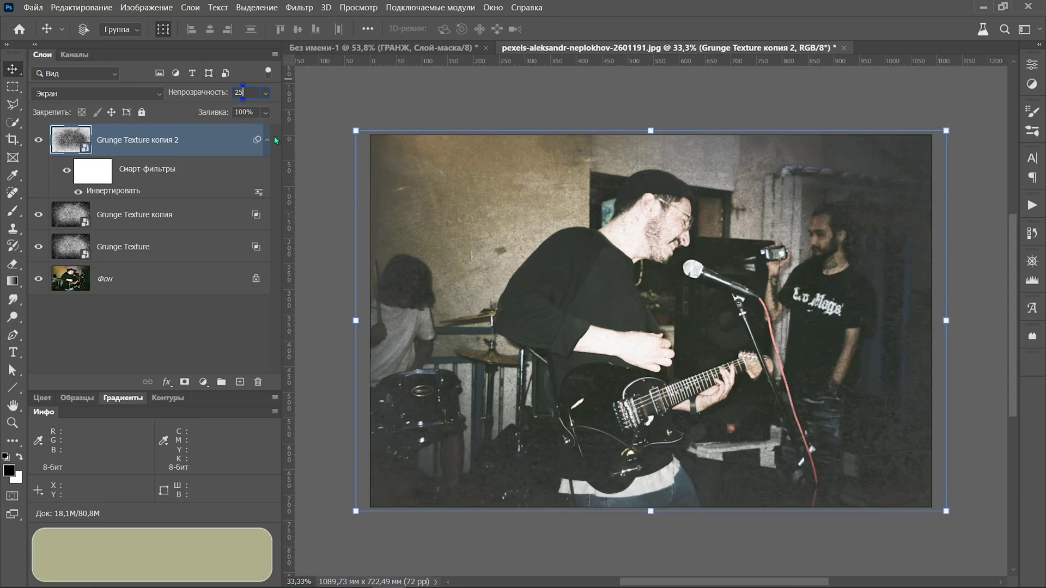
- Rotate the Grunge Texture копия 2 layer by about 49.75° and enlarge it to about 249% wide and 197% high
key(ctrl+t)
drag(351, 121, 622, 88)
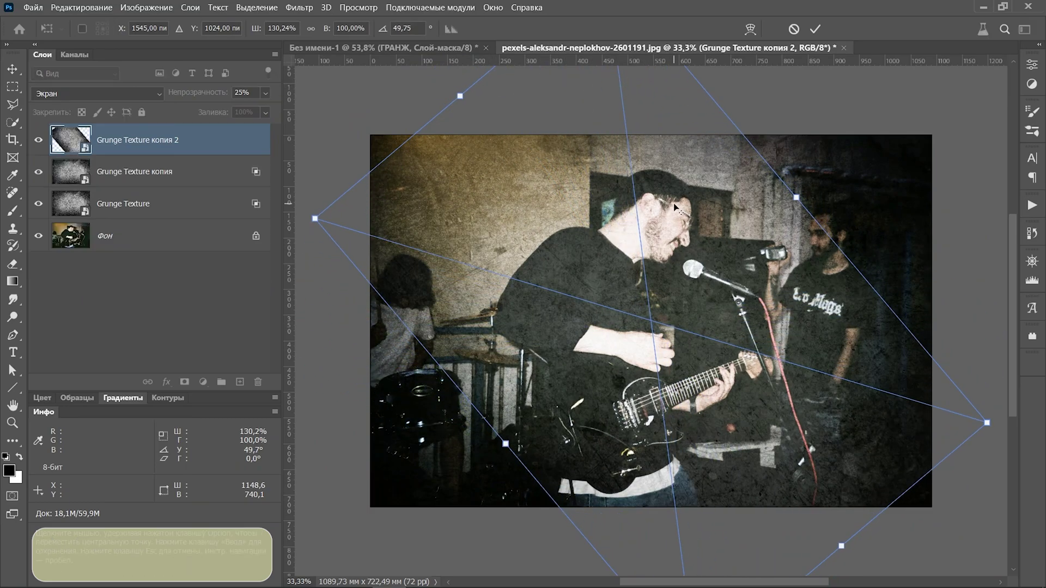
scroll(670, 135, down, 3)
drag(868, 342, 986, 385)
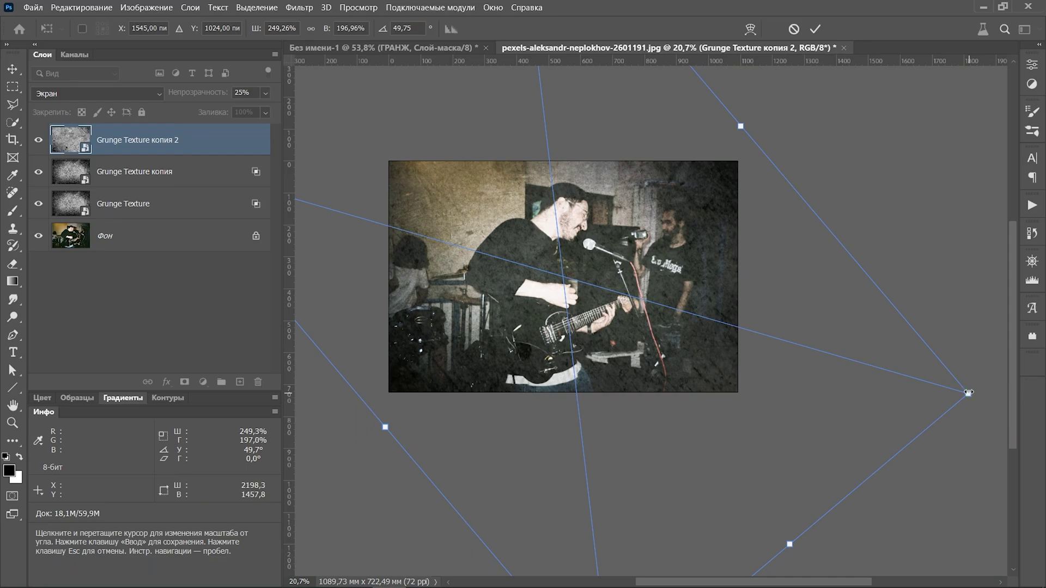
click(815, 29)
key(ctrl+i)
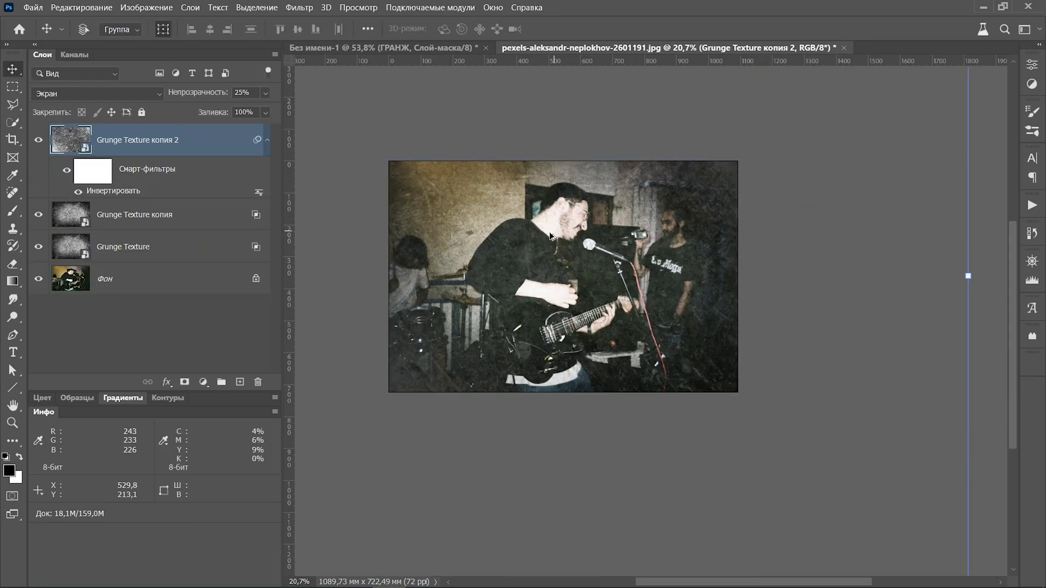
- Select the Фон layer and examine the grunge effect on the photo enlarged in full-screen mode without the interface
key(ctrl+0)
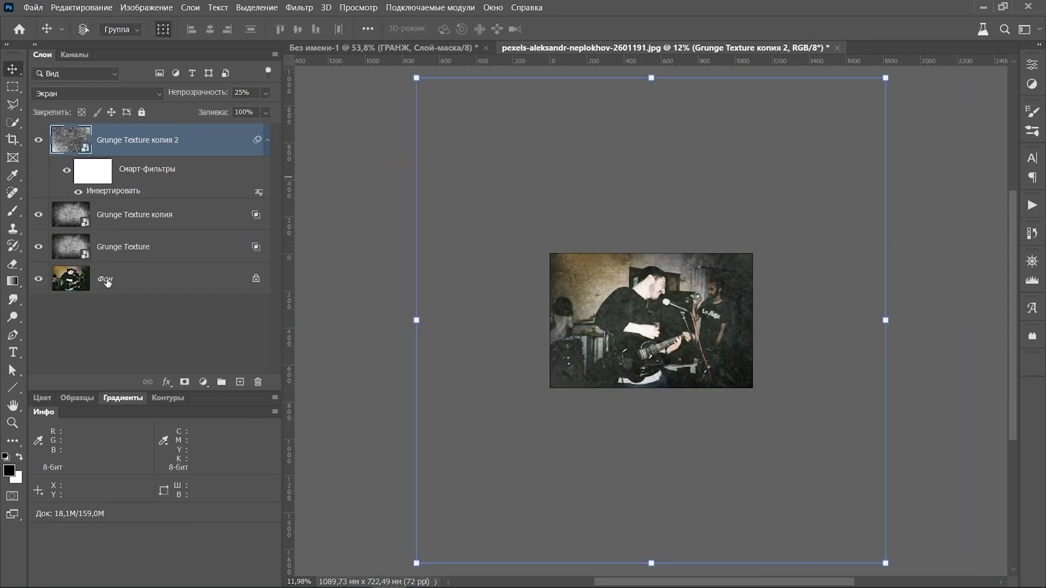
click(107, 279)
key(ctrl+0)
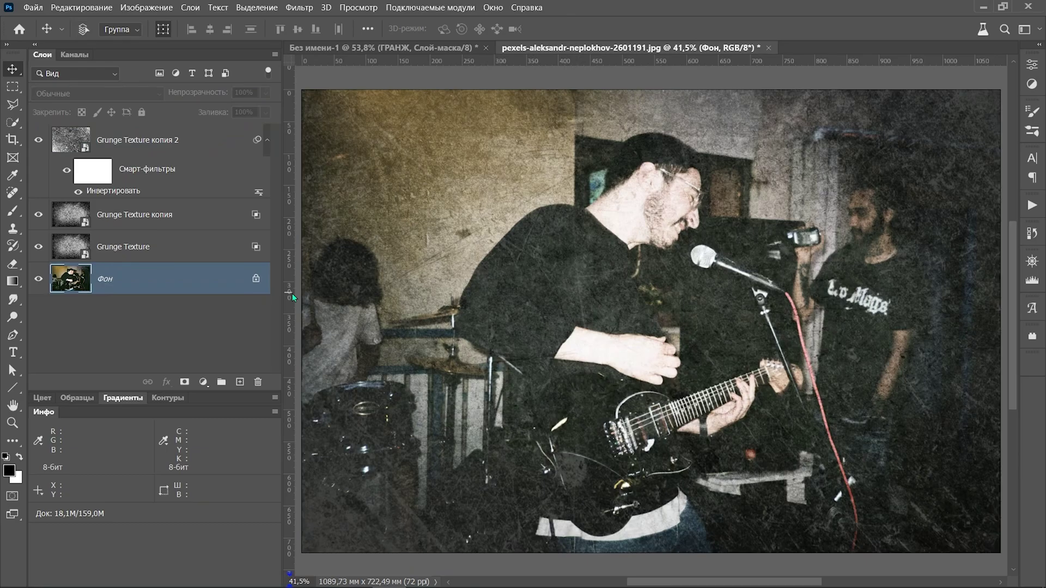
key(Tab)
key(ctrl+plus)
key(ctrl+plus)
key(ctrl+plus)
key(f)
key(f)
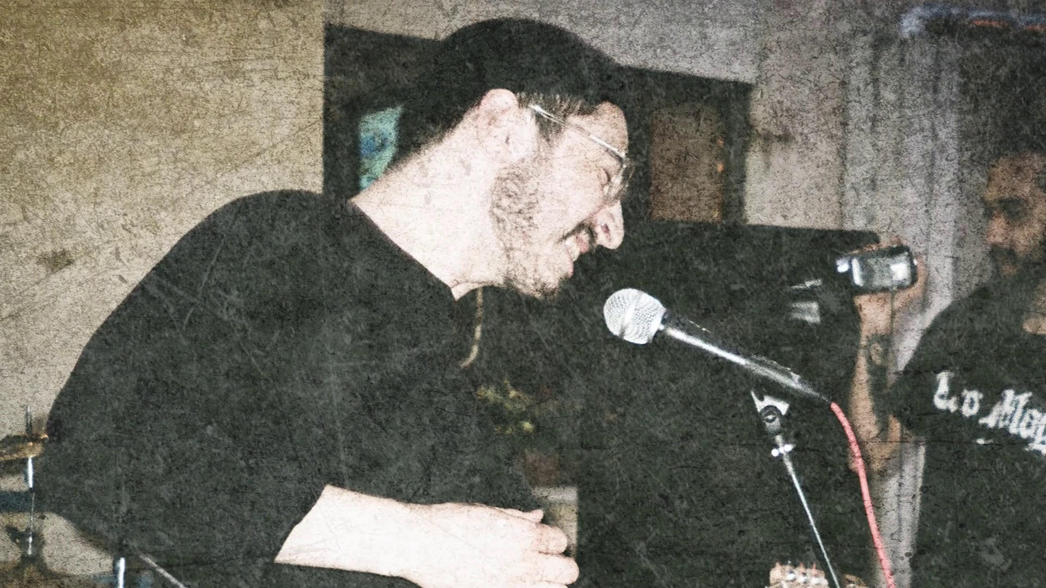